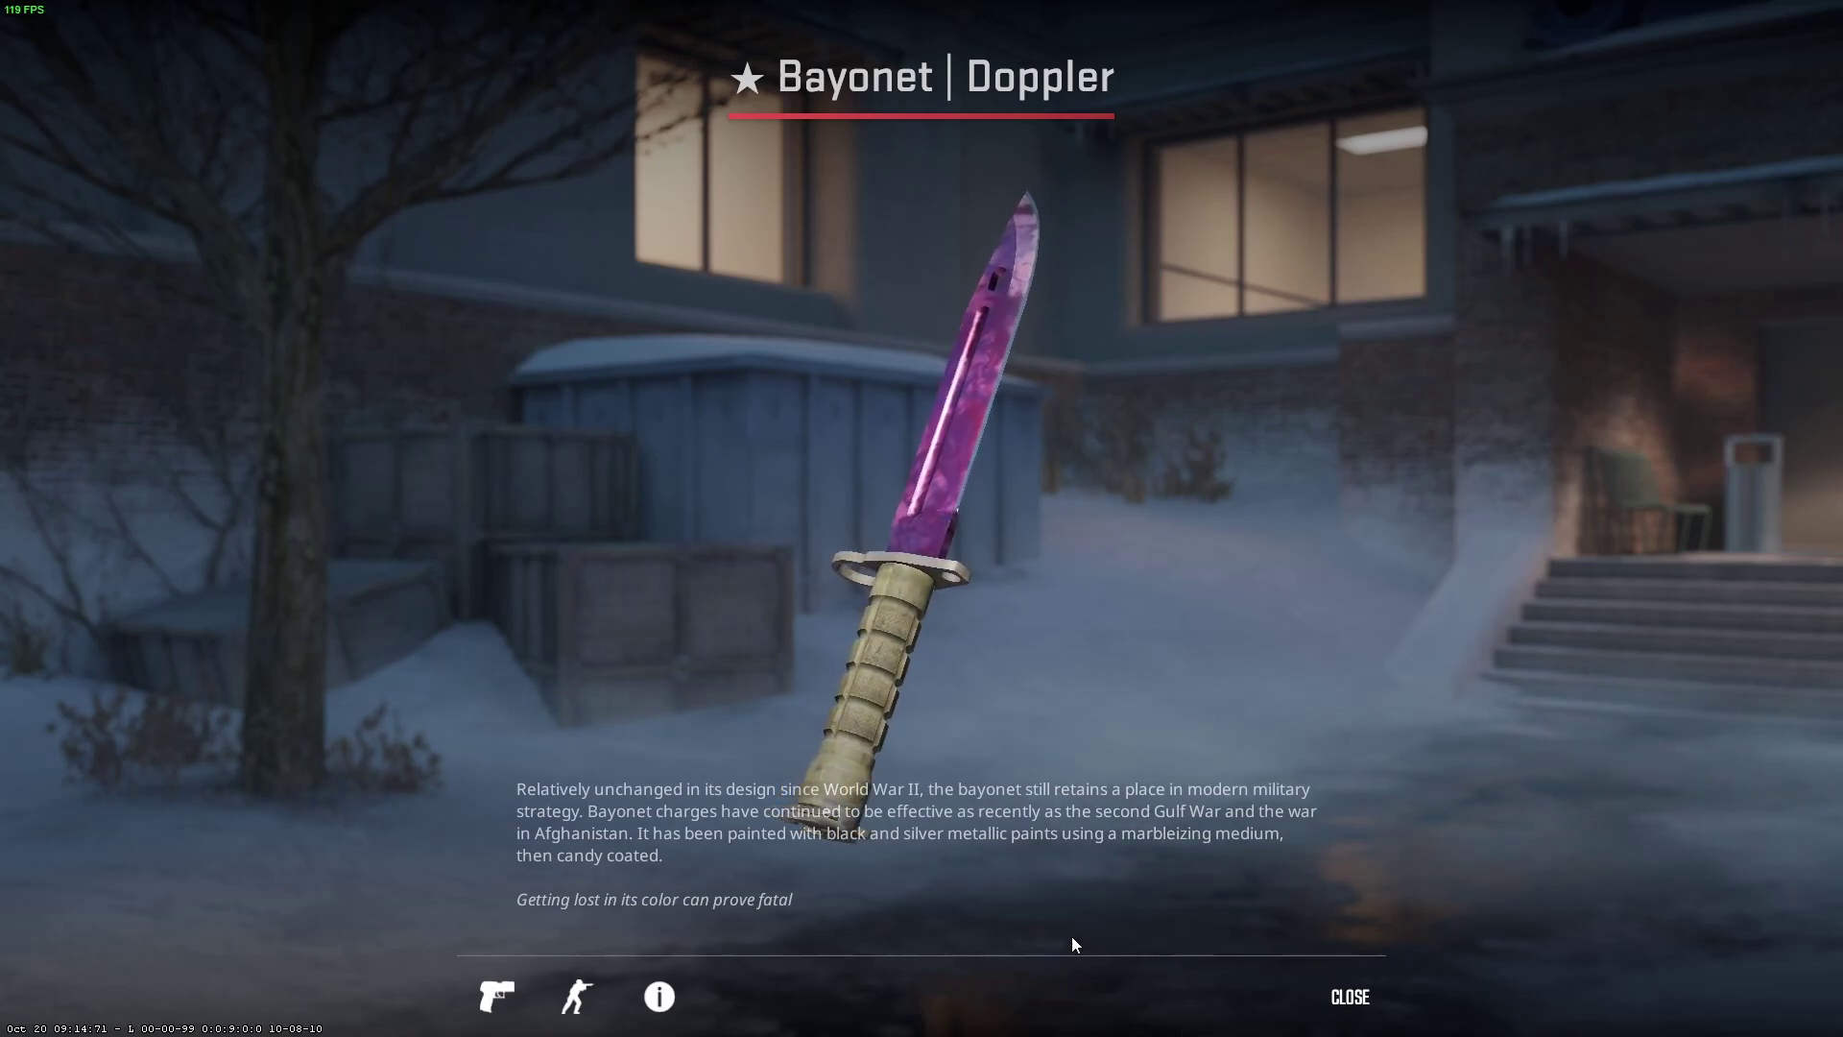
Step: Leave the Counter-Strike 2 knife inspect screen for the Windows desktop
key("super")
Step: Bring up the cs2_de_subtick GitHub page and show its Code download options
left_click(902, 1014)
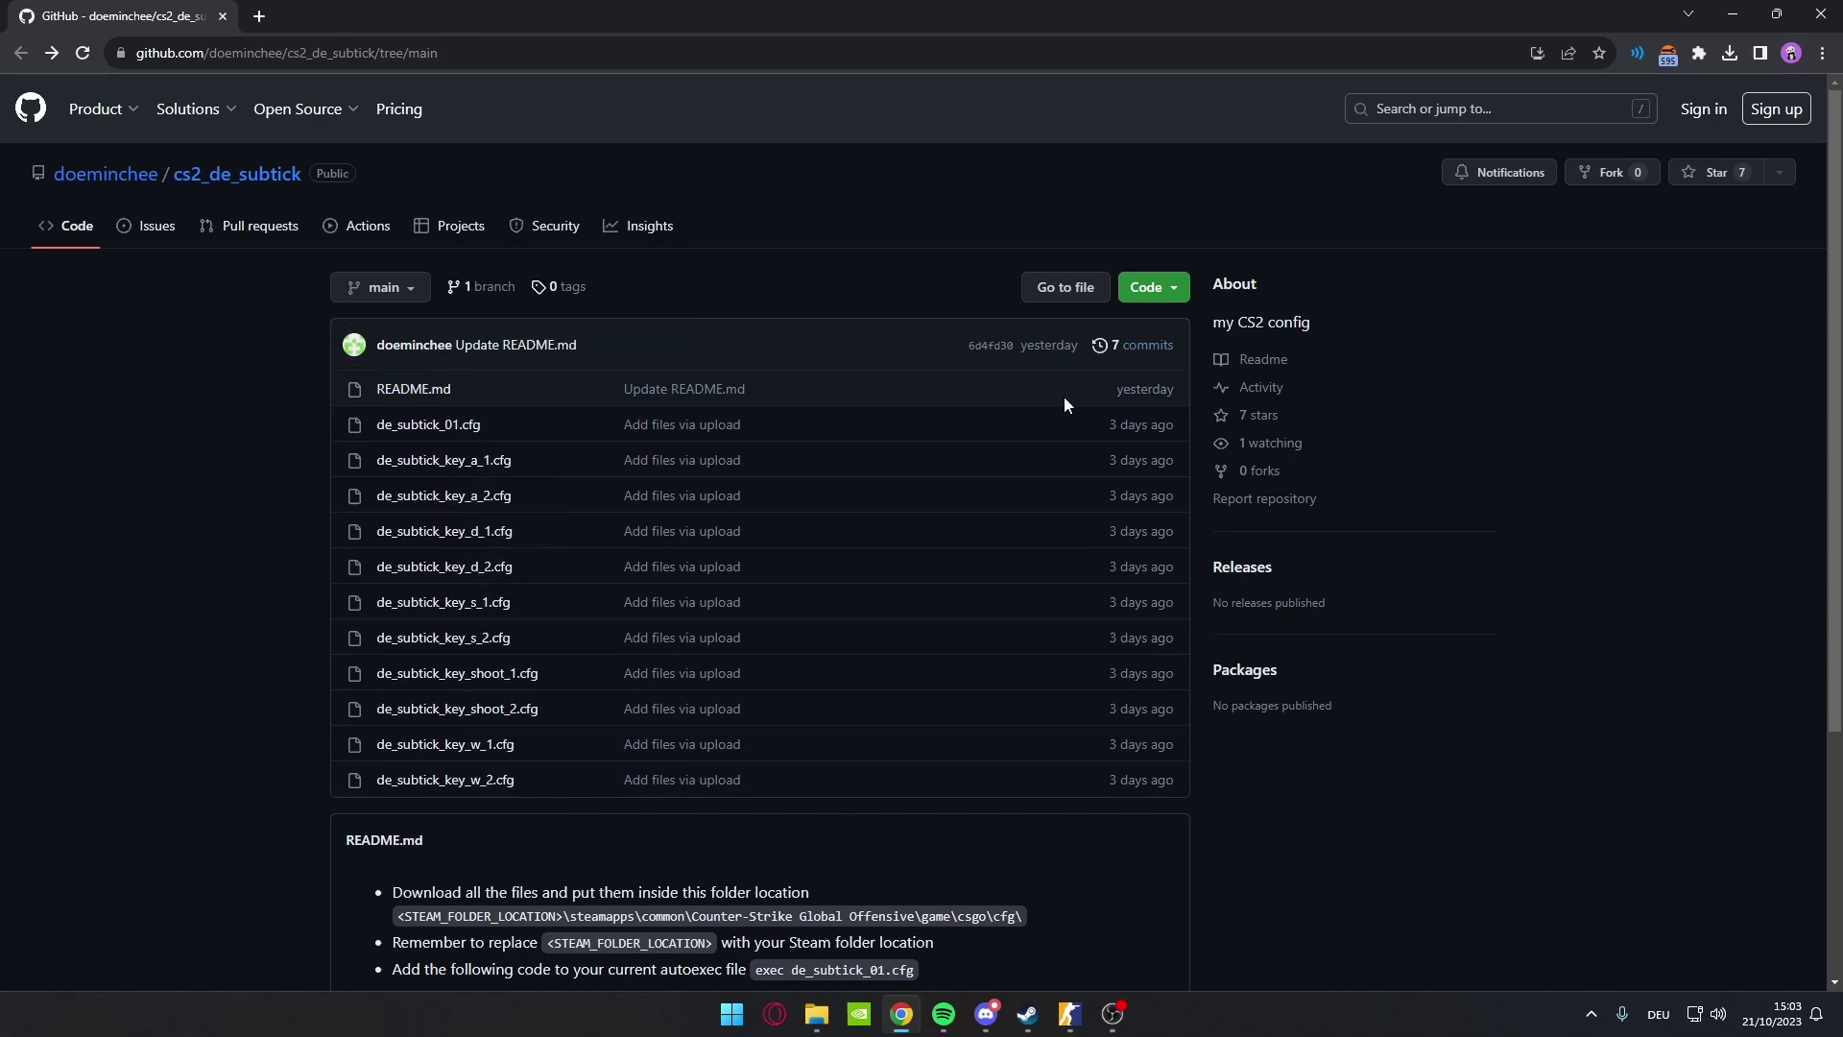
left_click(1159, 297)
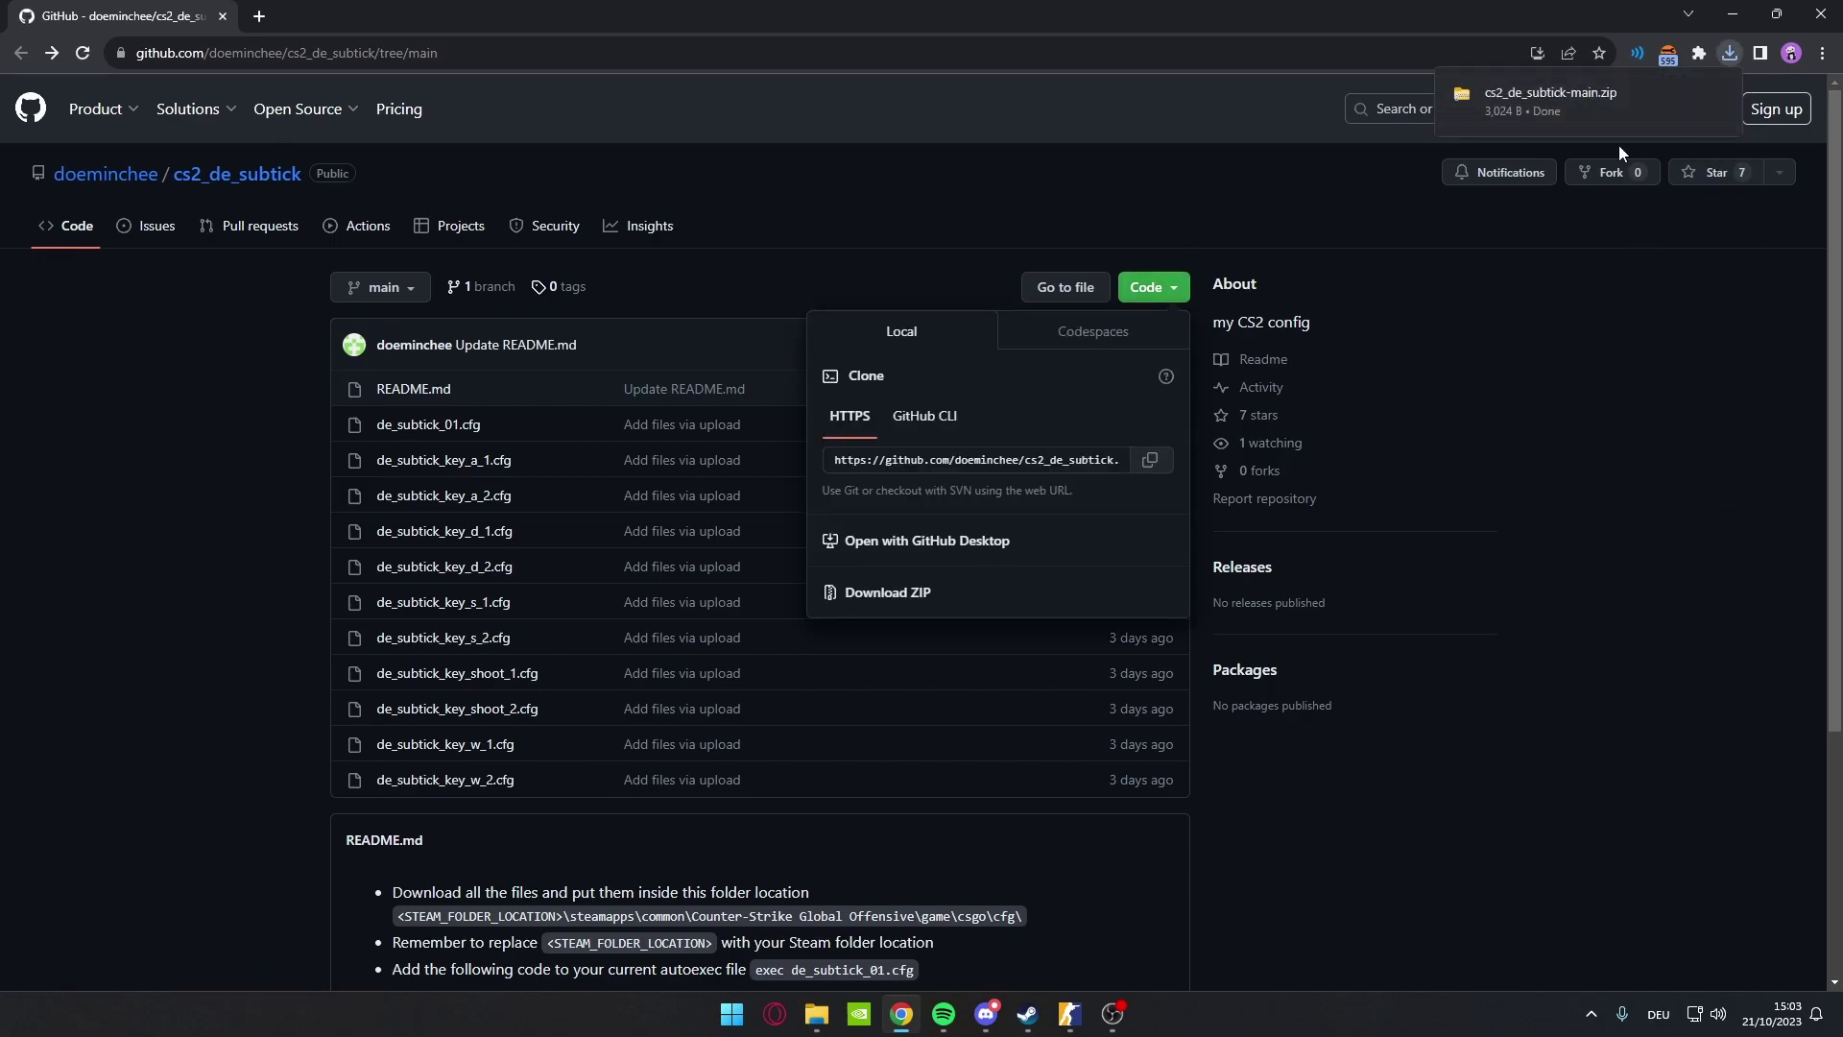
Step: Copy all config files from cs2_de_subtick-main into the CS2 cfg folder
left_click(1552, 101)
left_click_drag(393, 661, 242, 526)
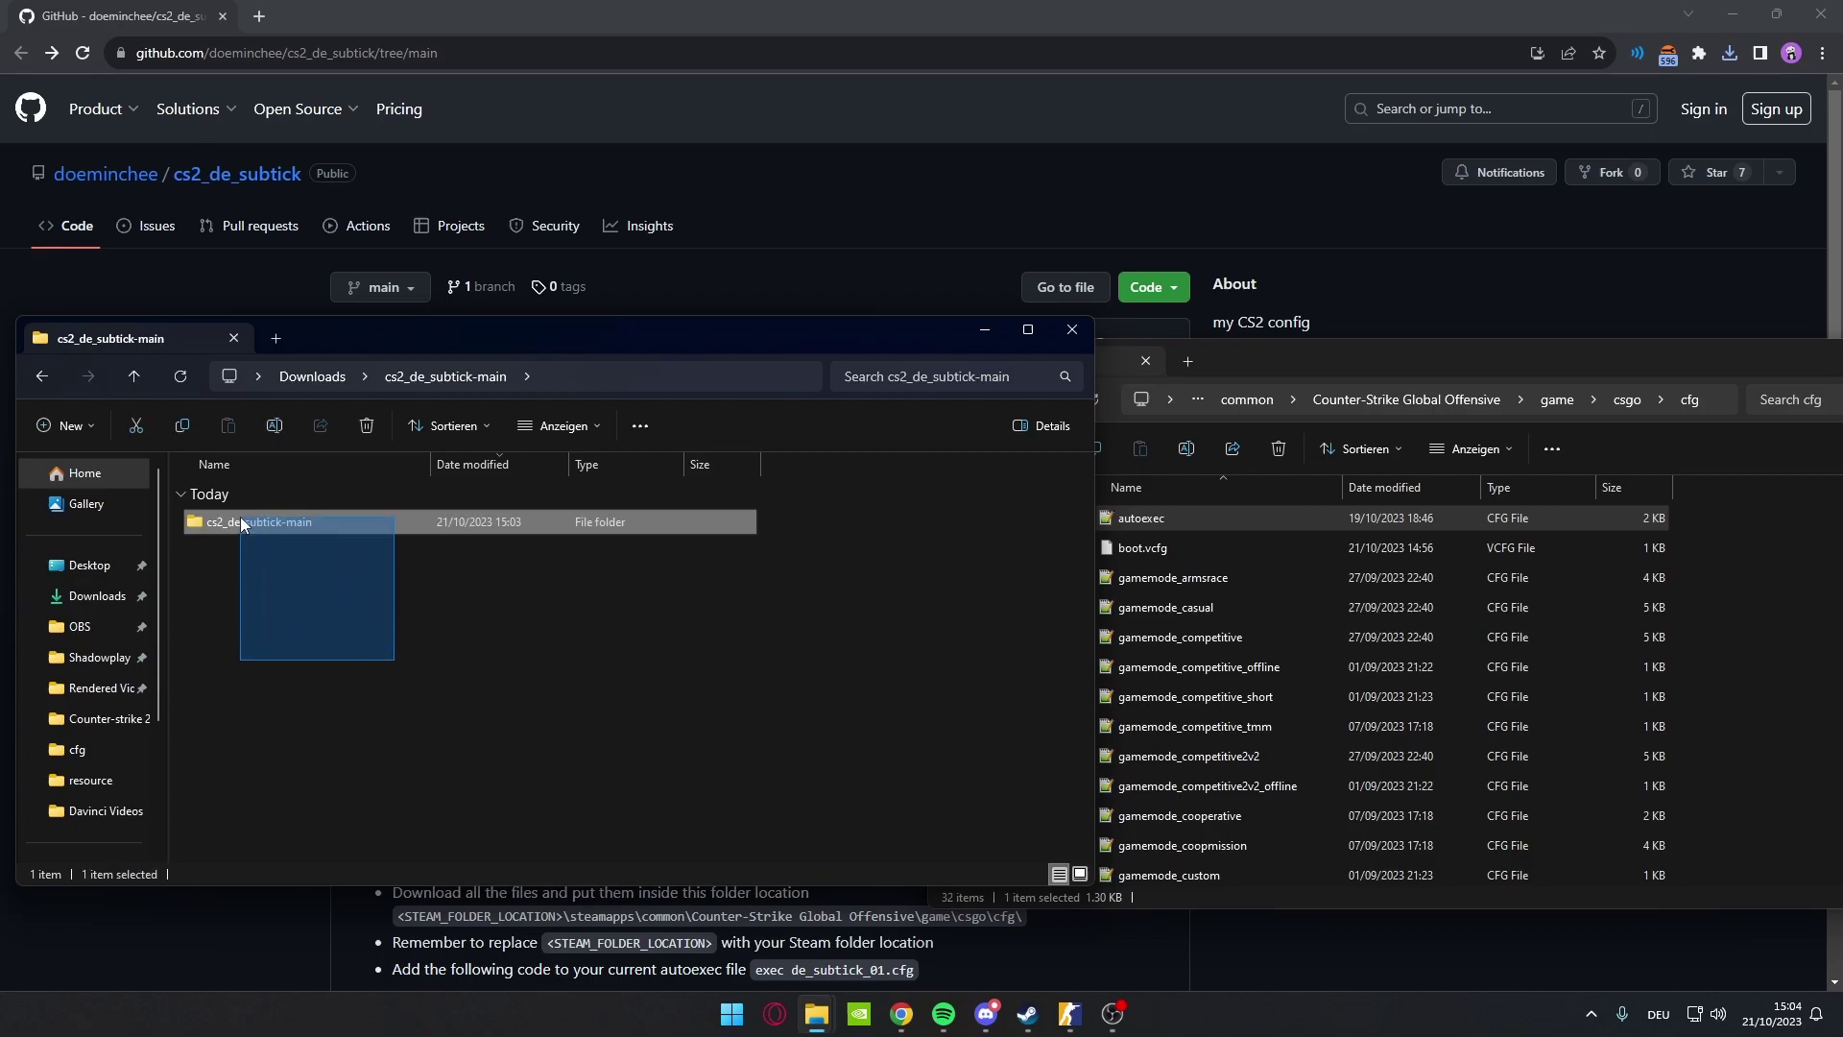
double_click(242, 524)
key("ctrl+a")
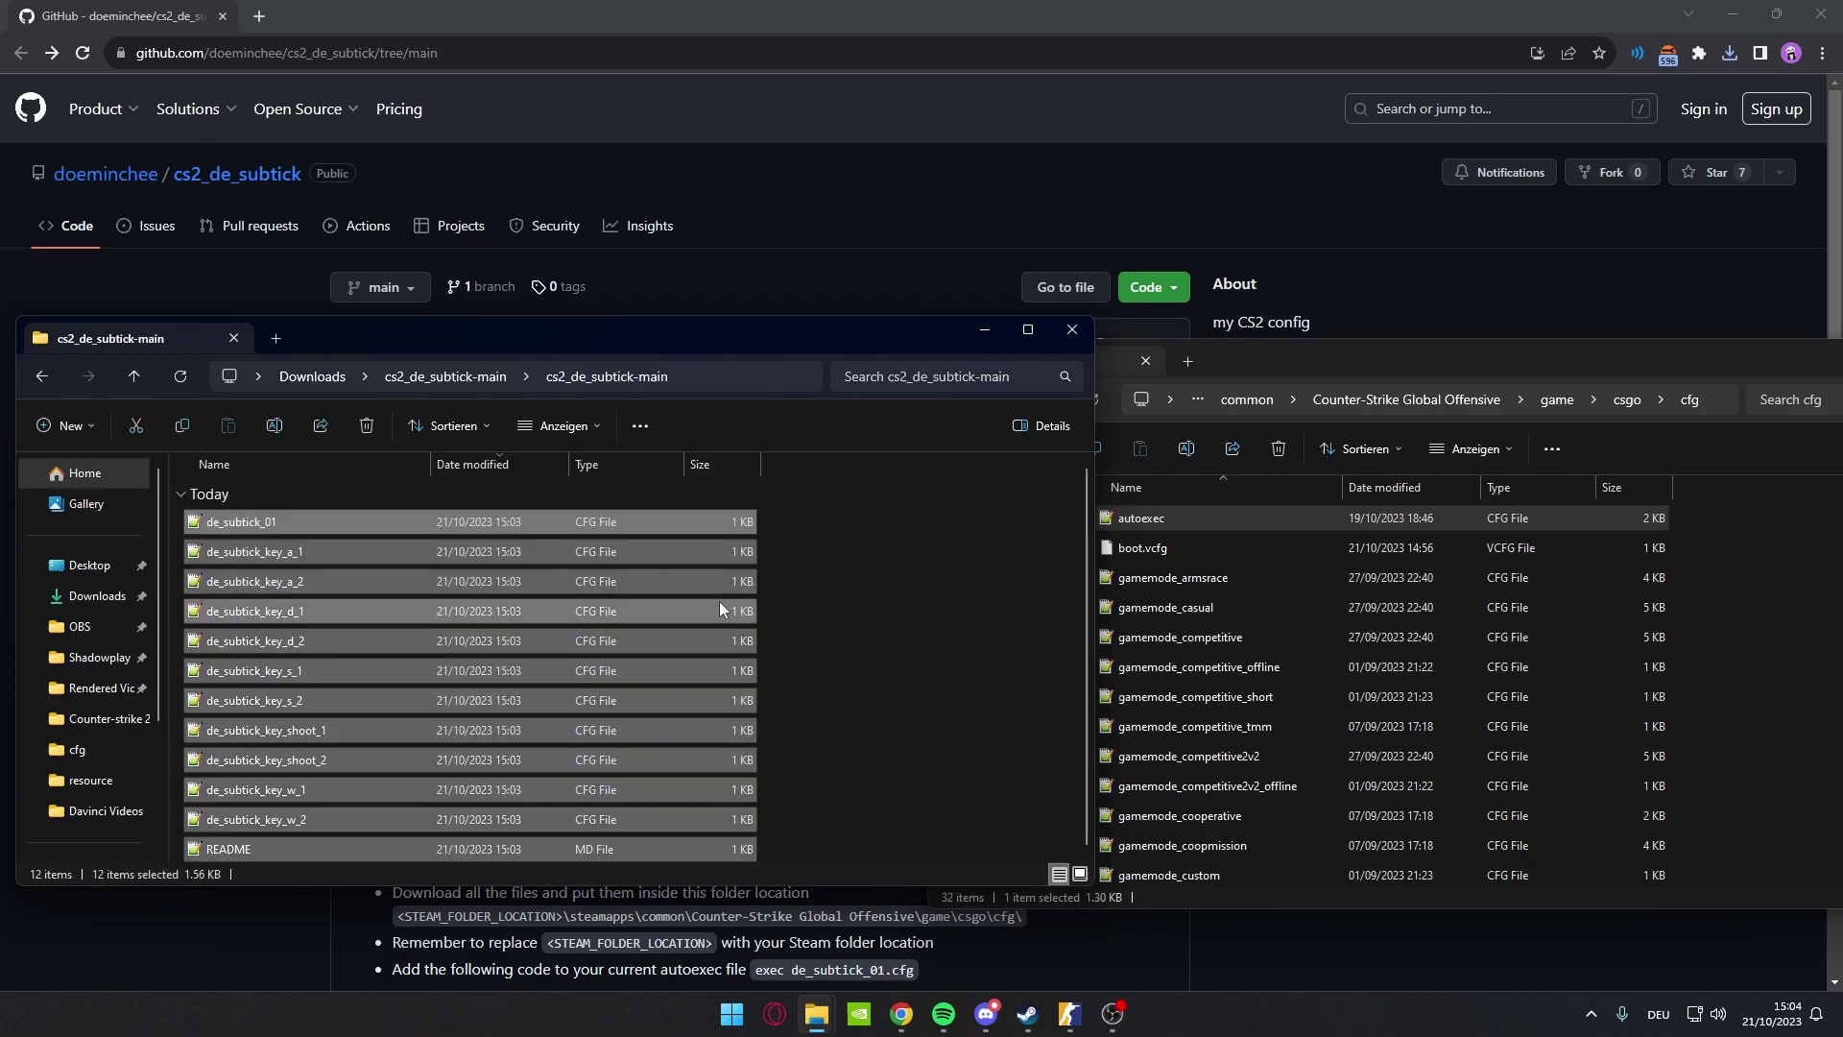
mouse_move(679, 574)
left_mouse_down()
mouse_move(1732, 496)
mouse_move(1737, 635)
left_mouse_up()
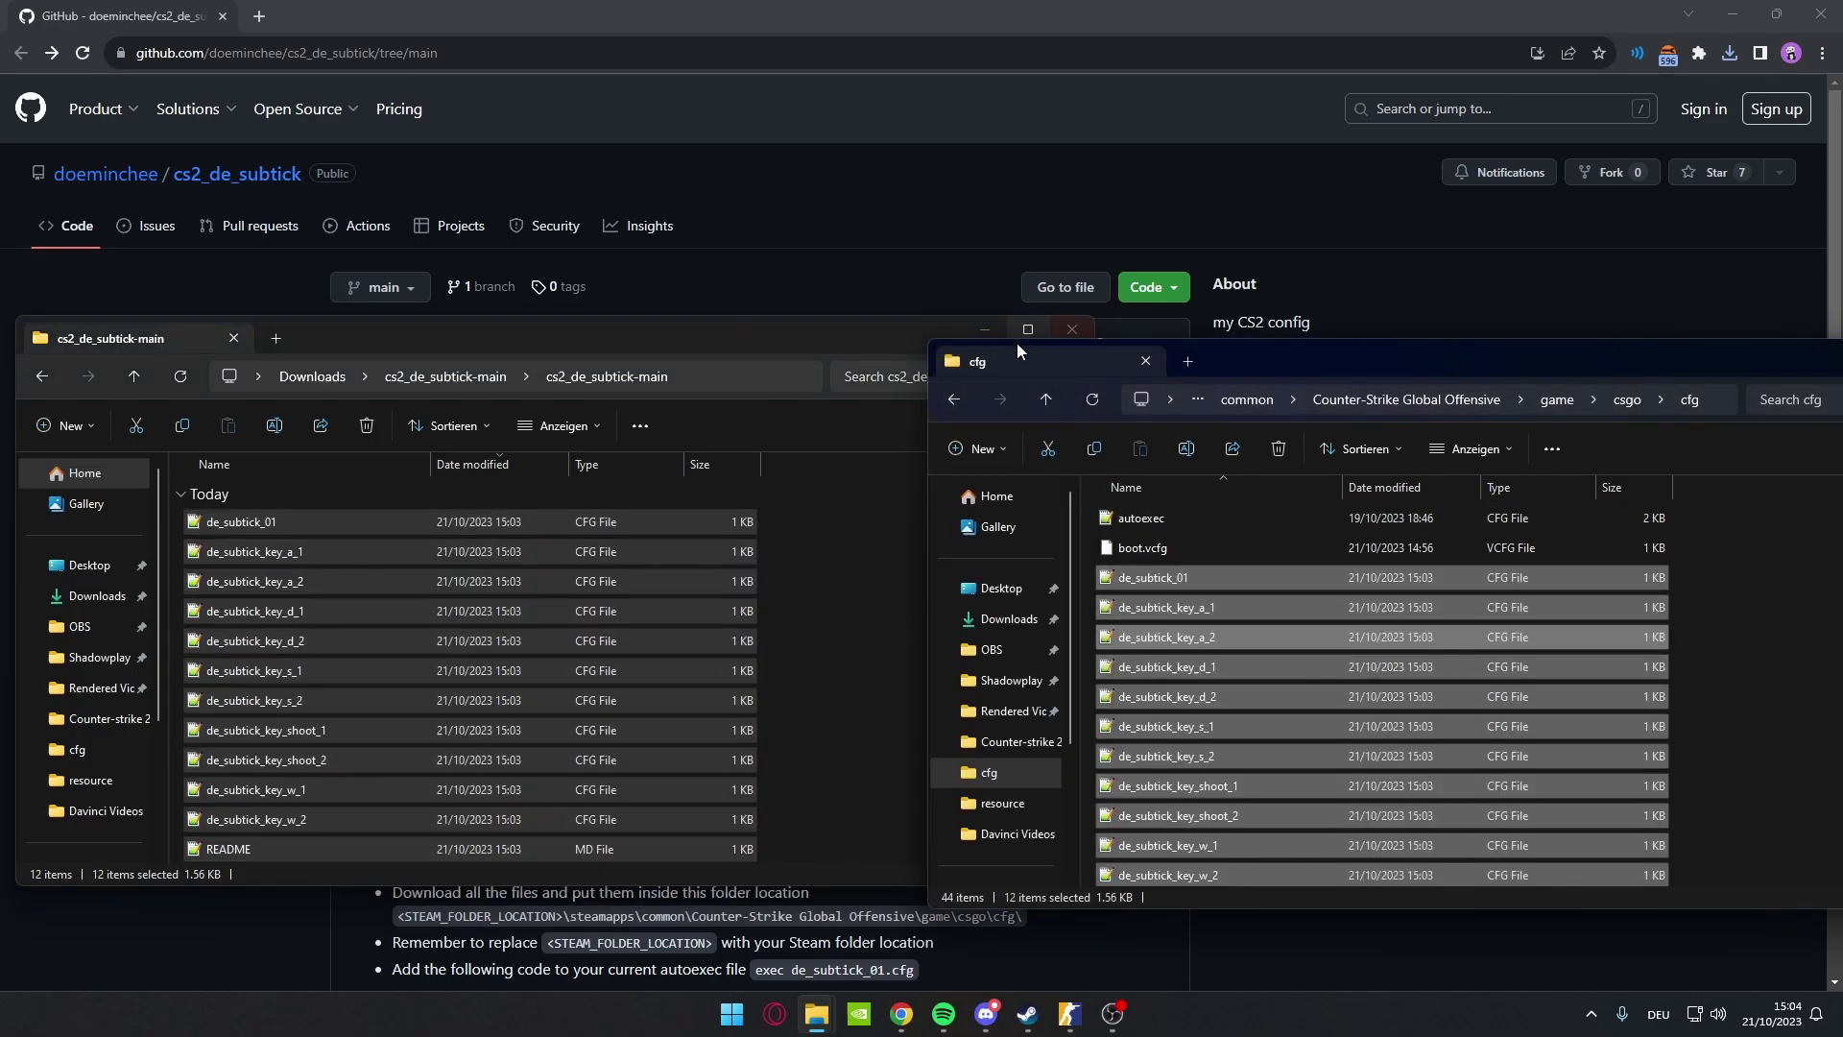
Step: Close the download folder window and center the cfg folder window
left_click(1071, 328)
left_click_drag(1263, 359, 866, 267)
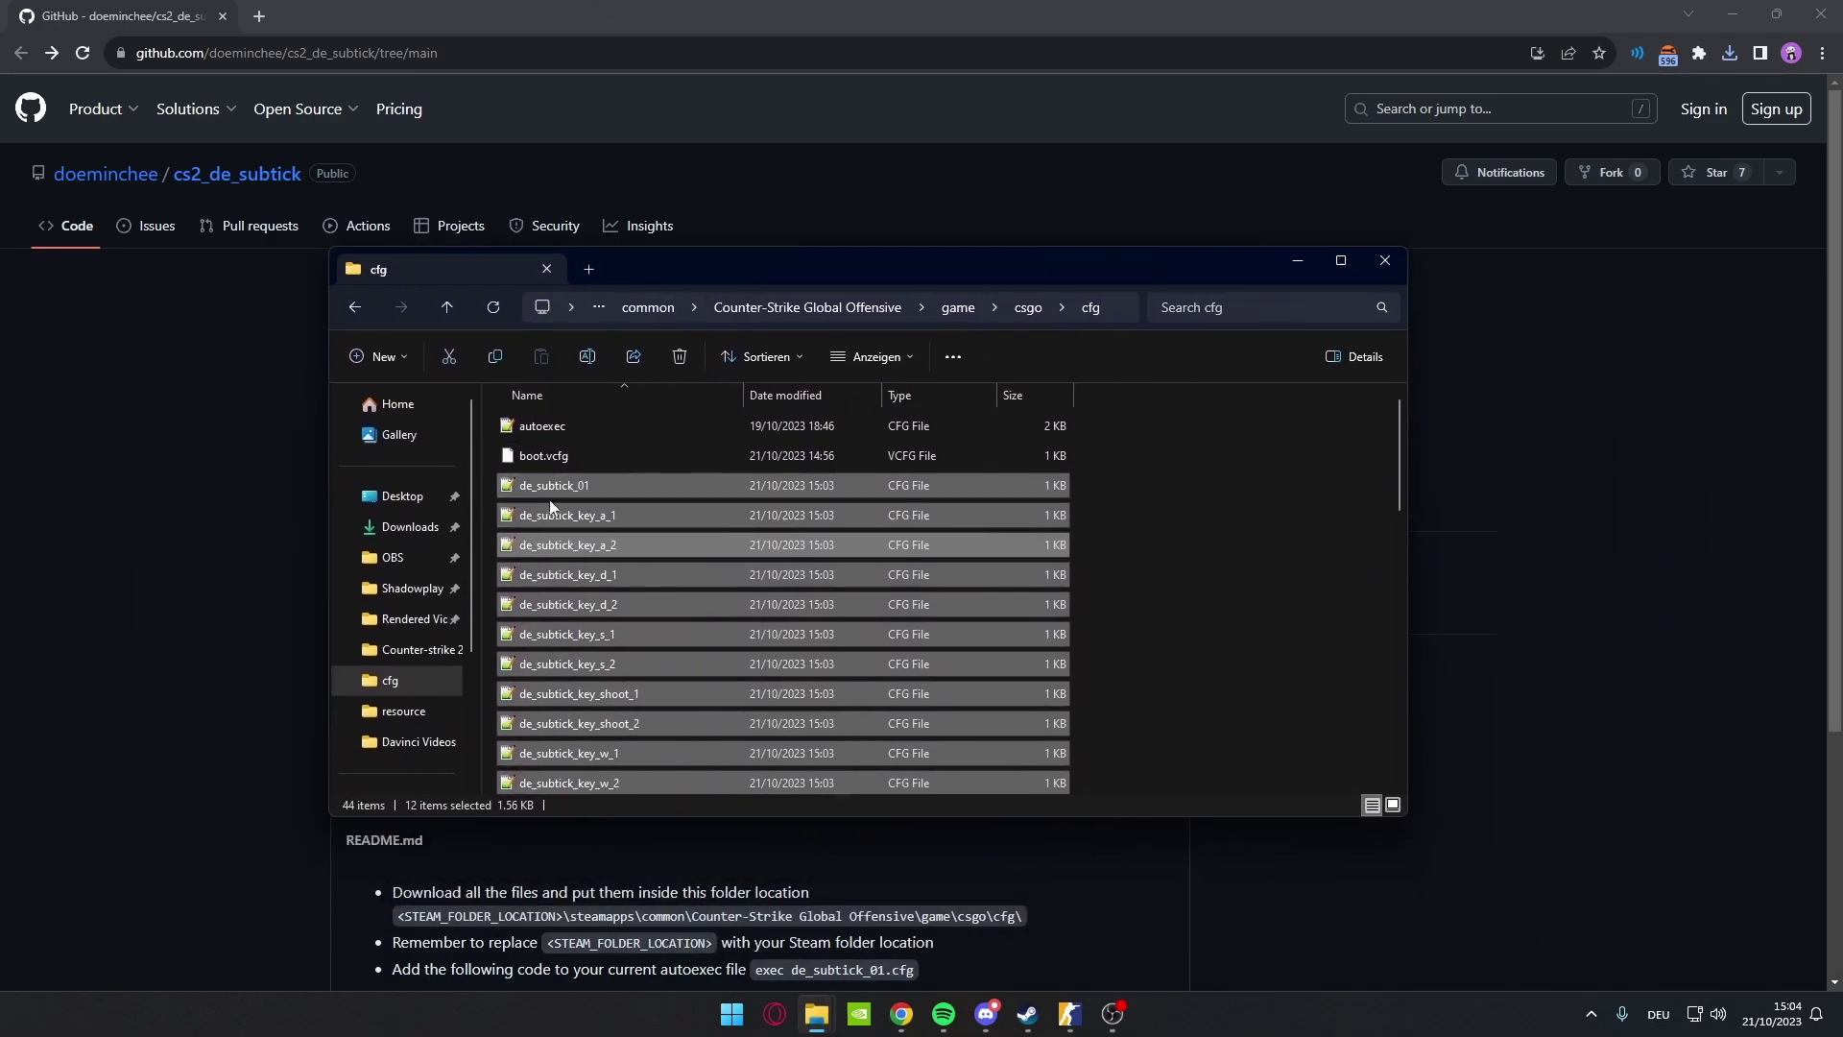
left_click_drag(670, 271, 785, 231)
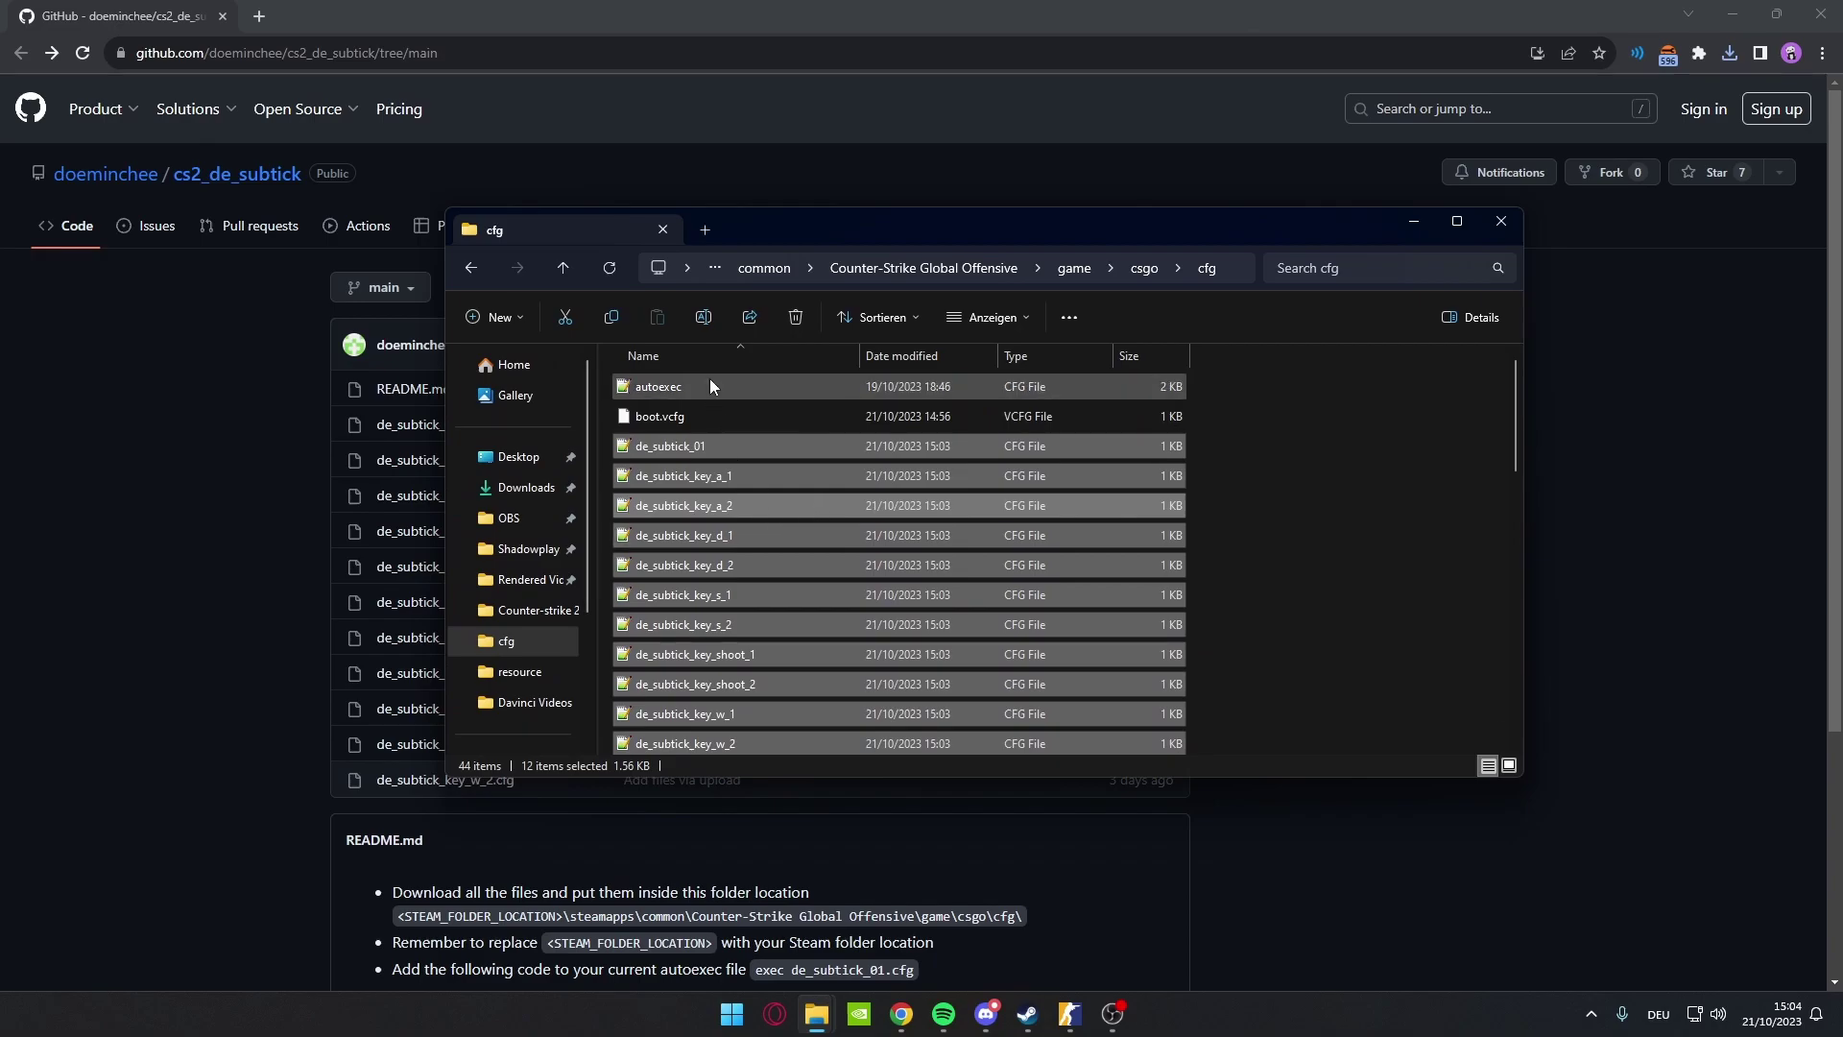
Step: Load autoexec.cfg from the cfg folder into Notepad++ and move the editor window down-right
double_click(694, 390)
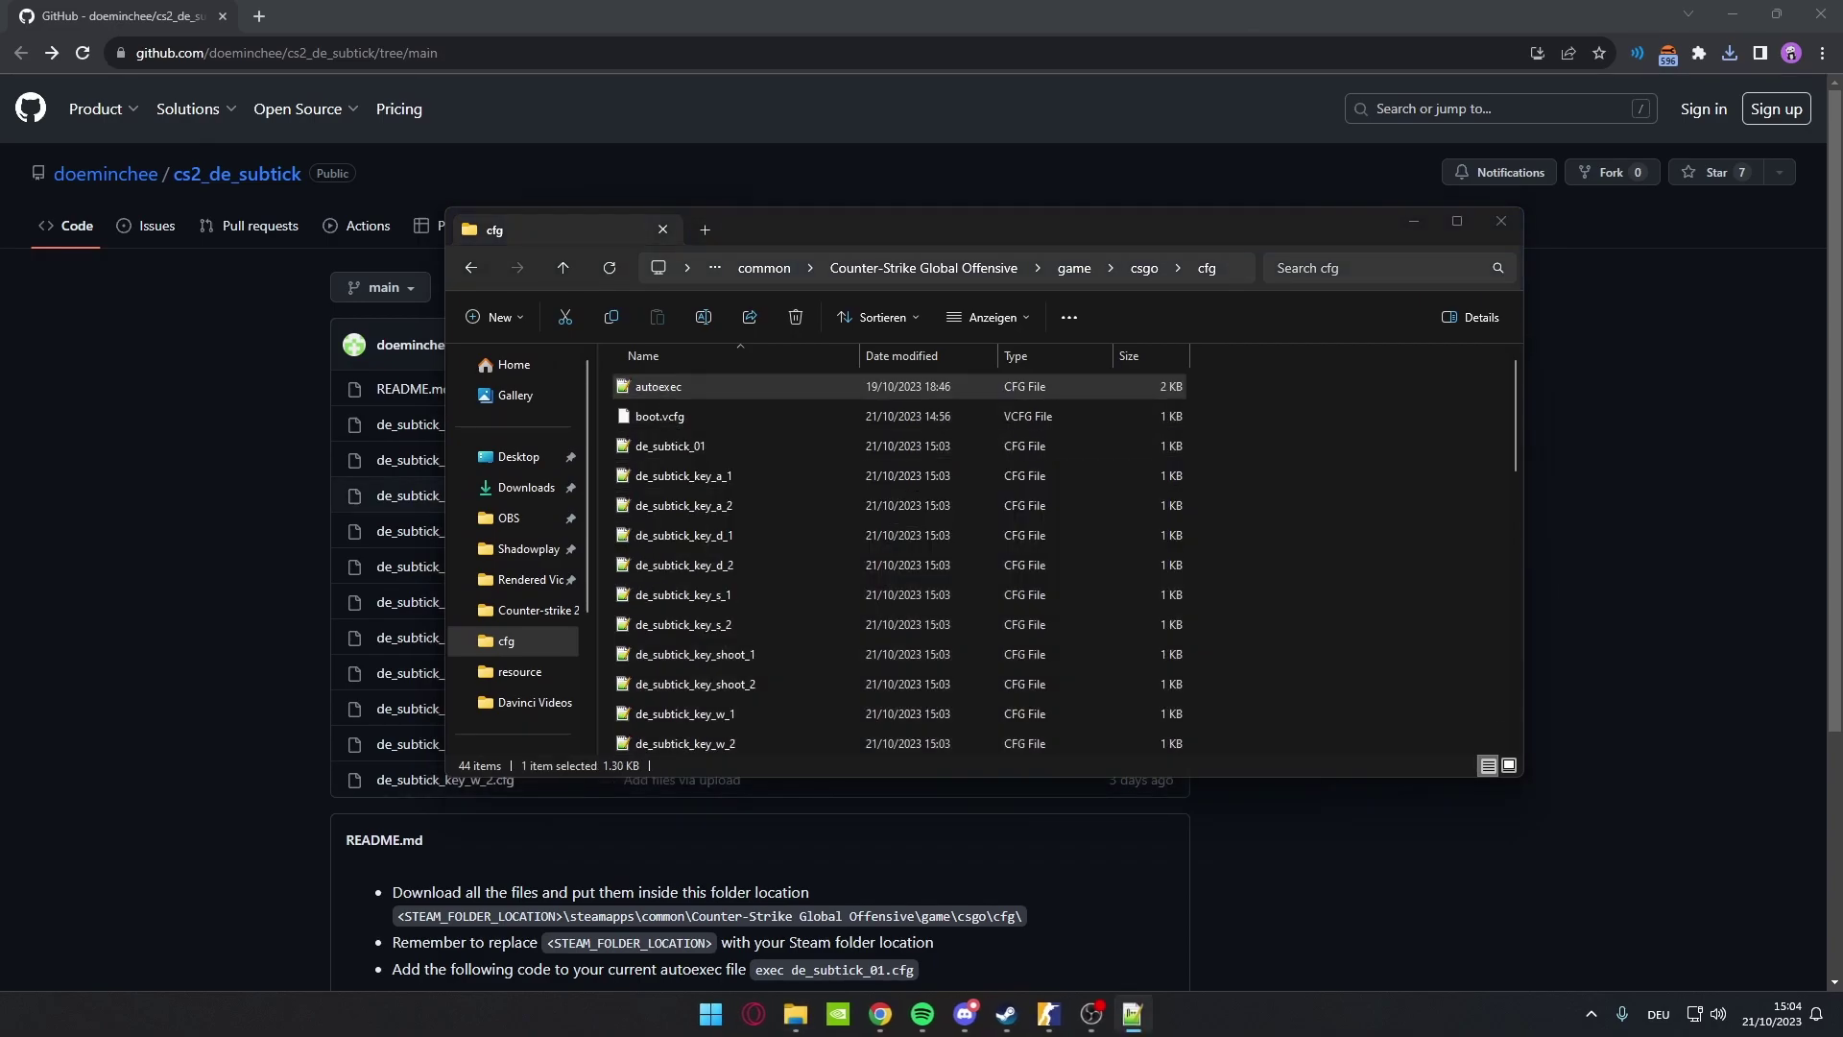
left_click_drag(864, 167, 980, 282)
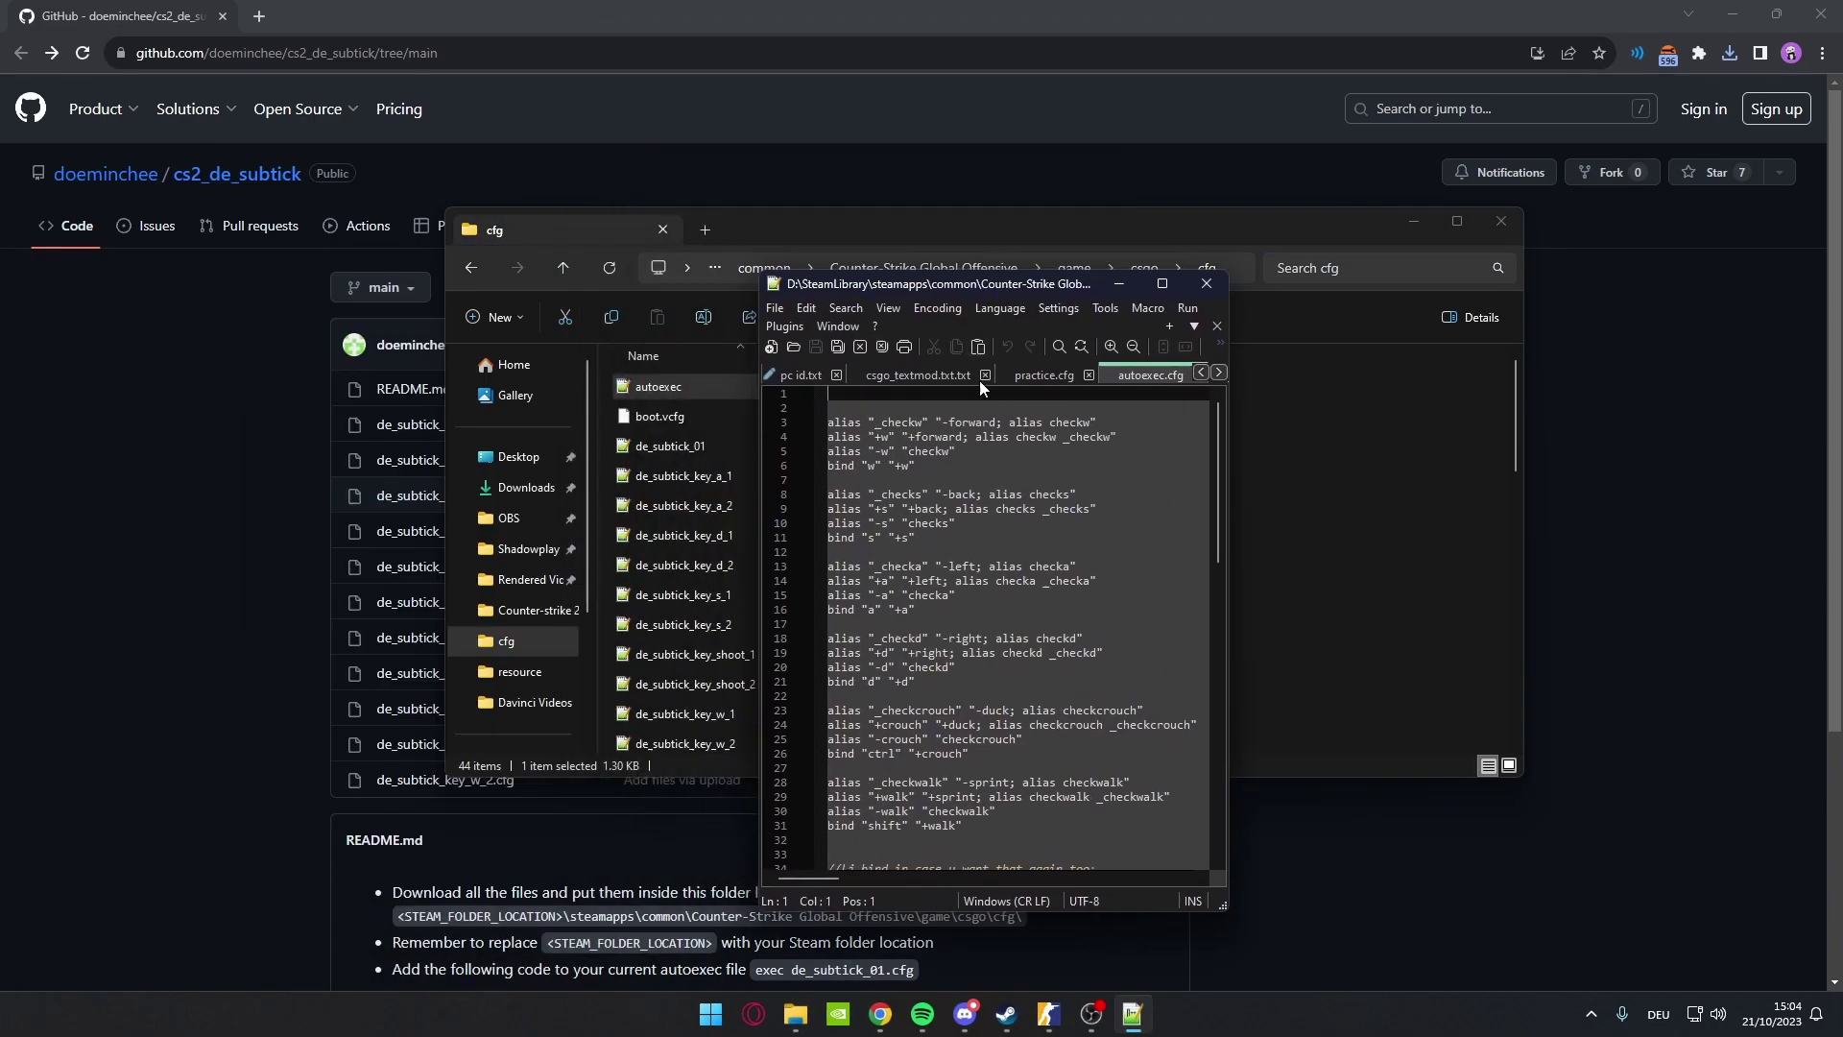
type("exec d")
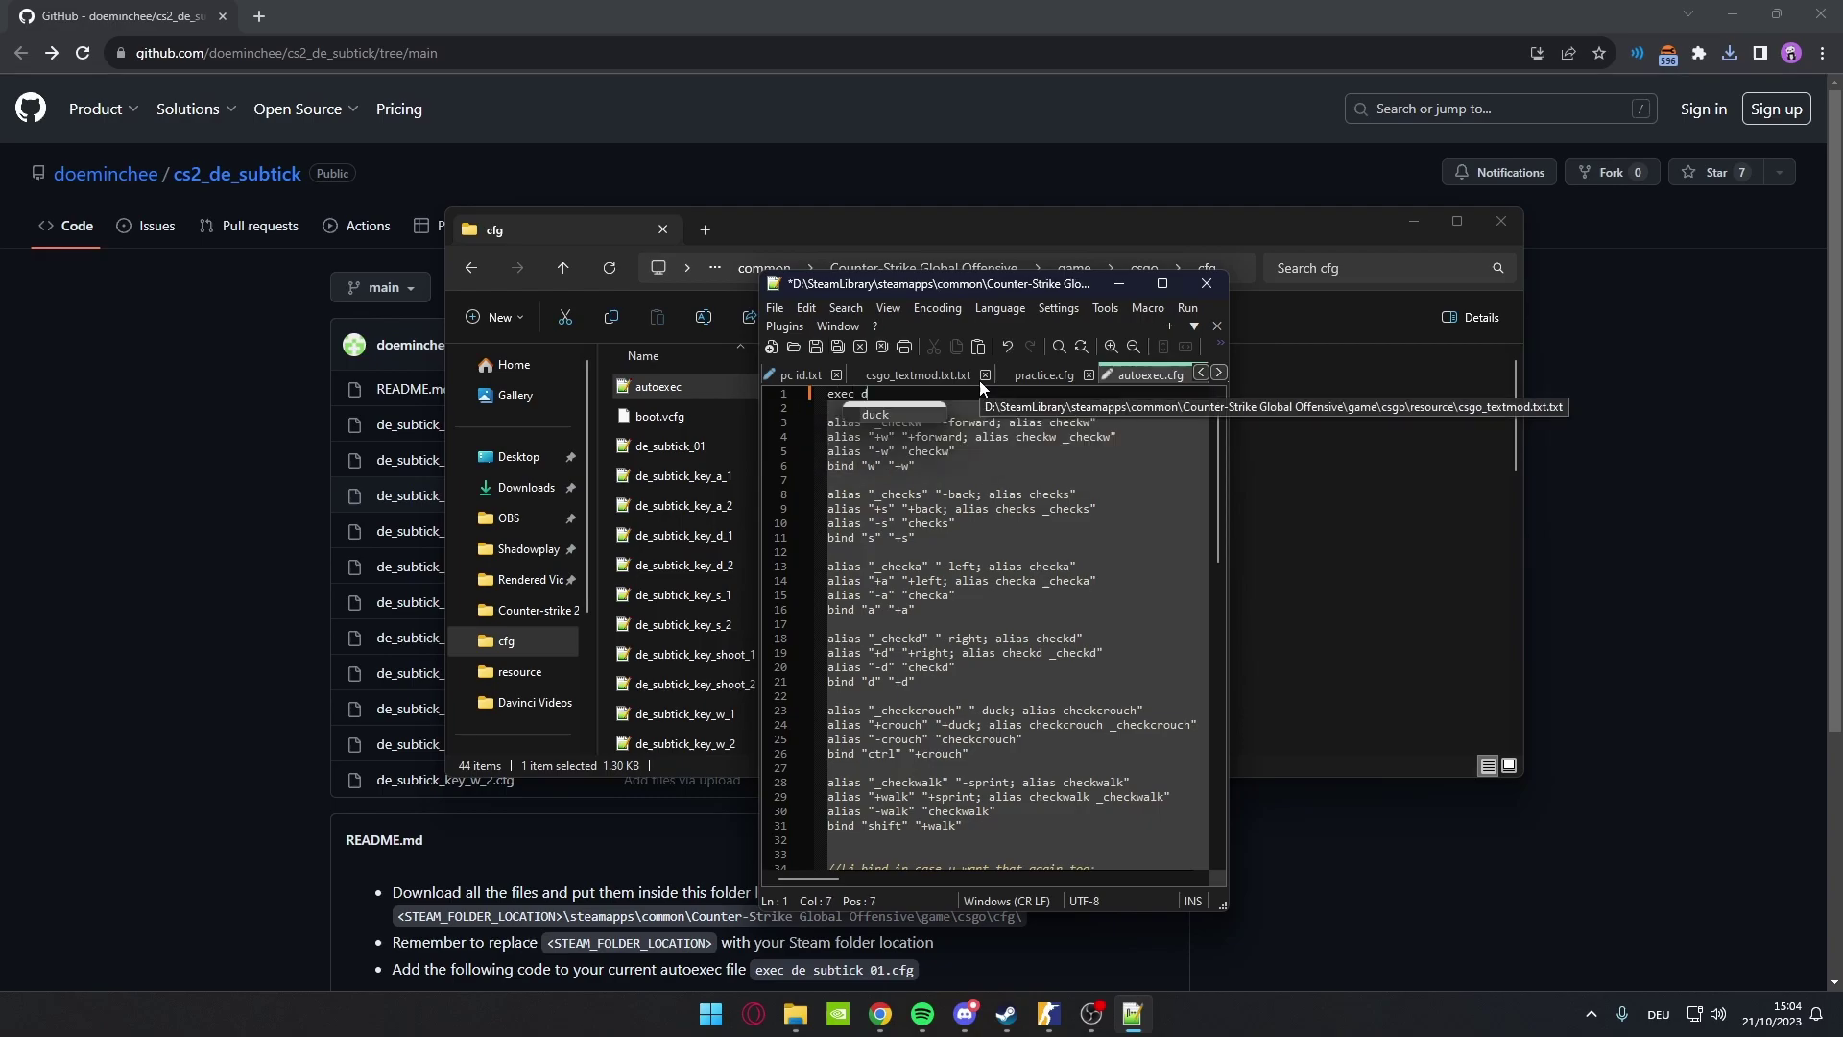
type("e_subtick_01")
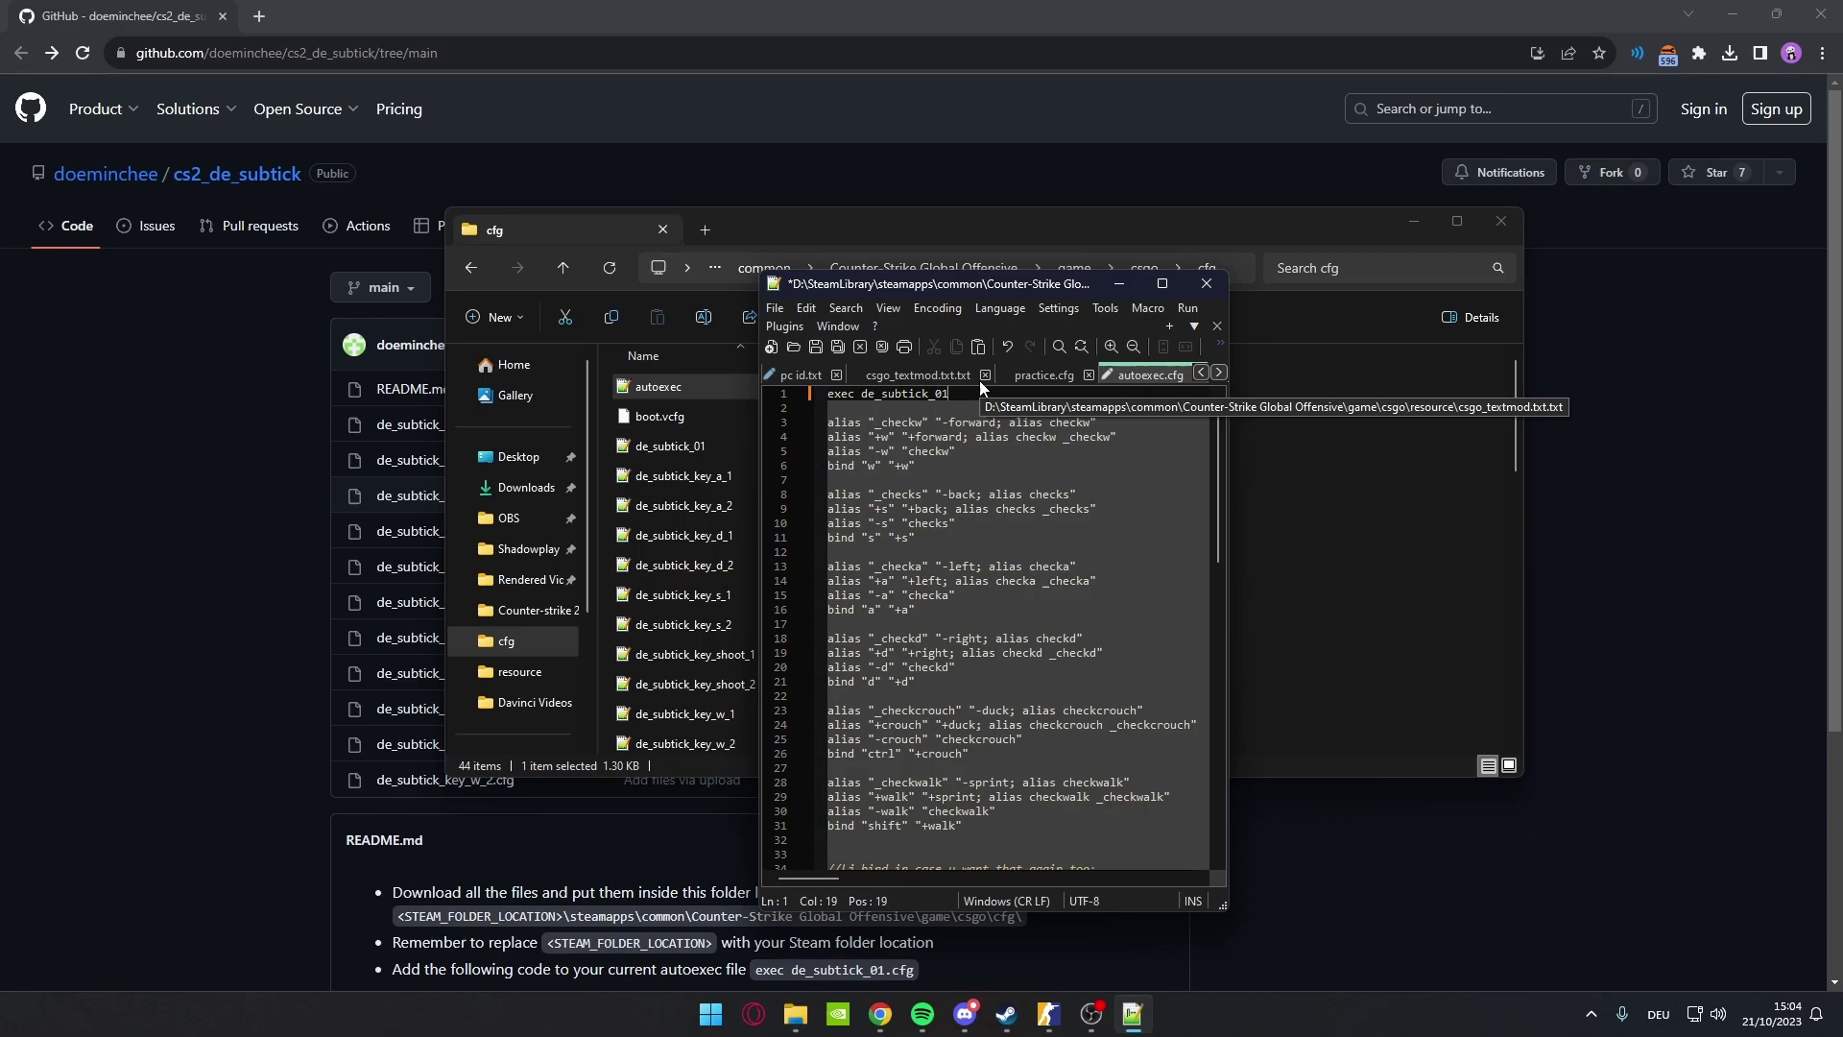
type(".cfg")
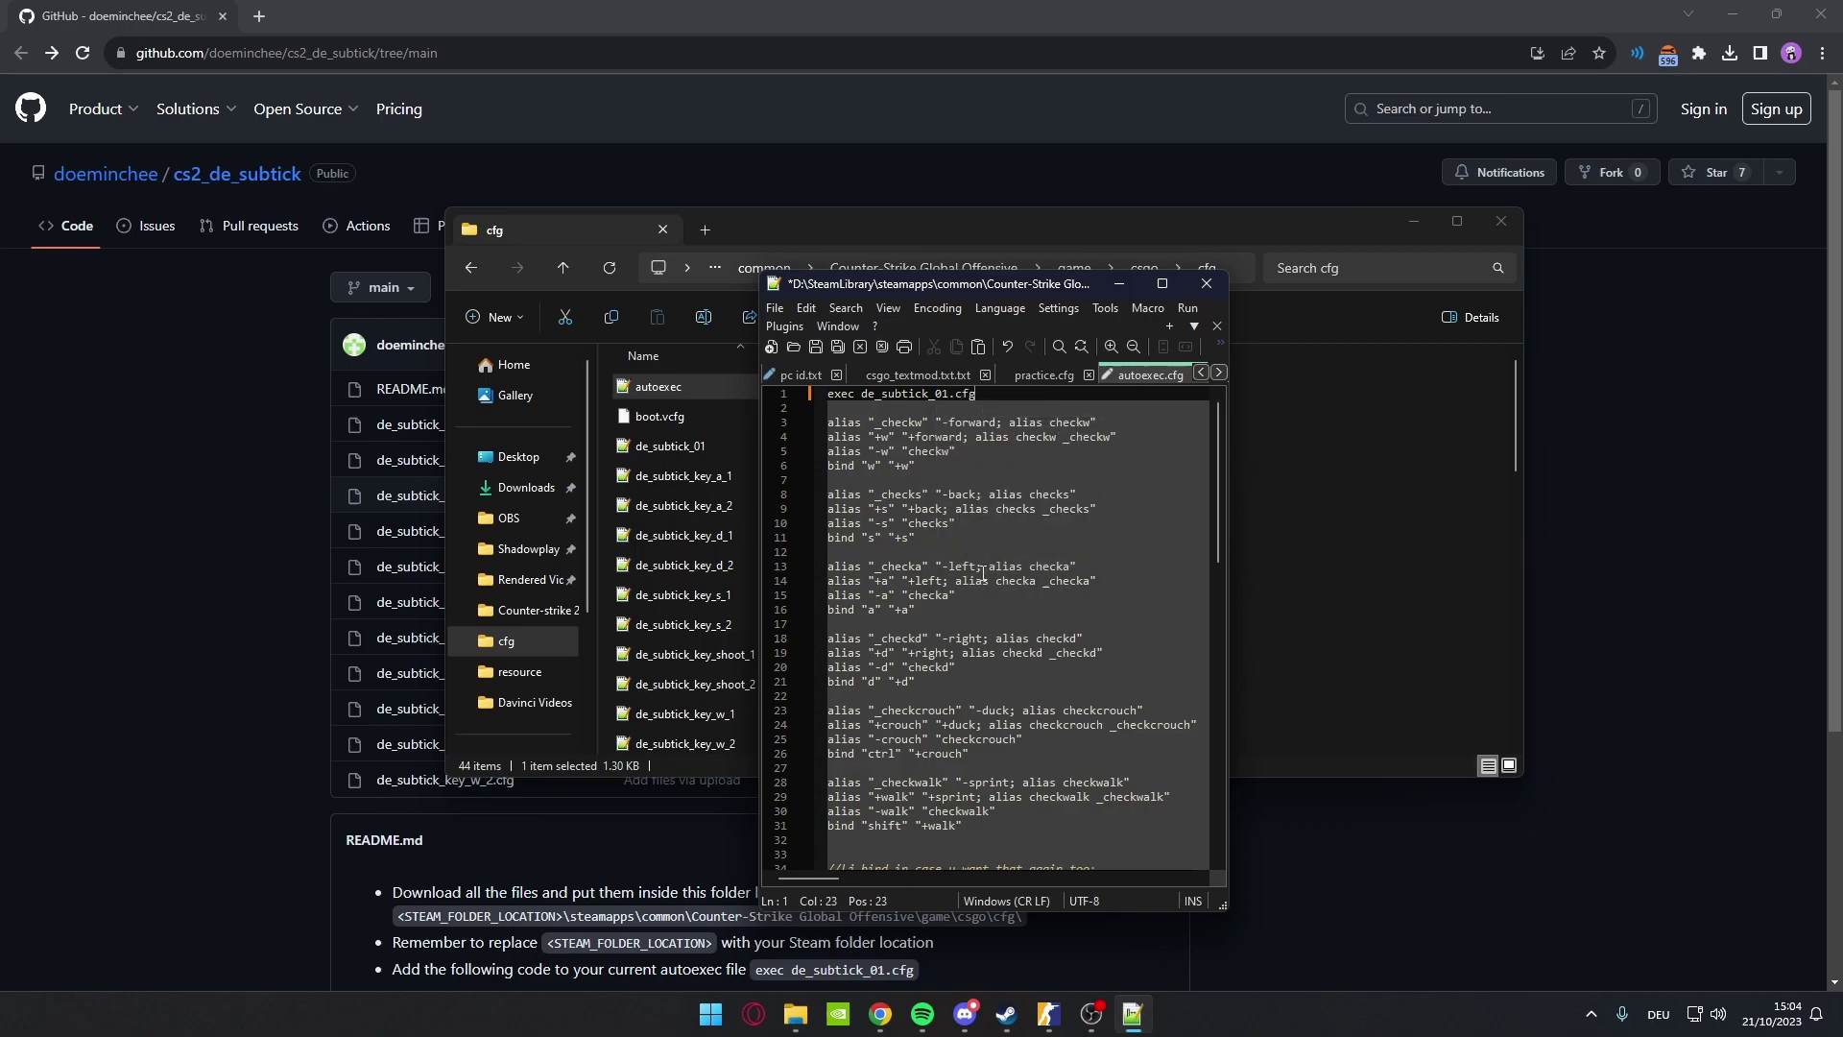
scroll(931, 432, "down", 3)
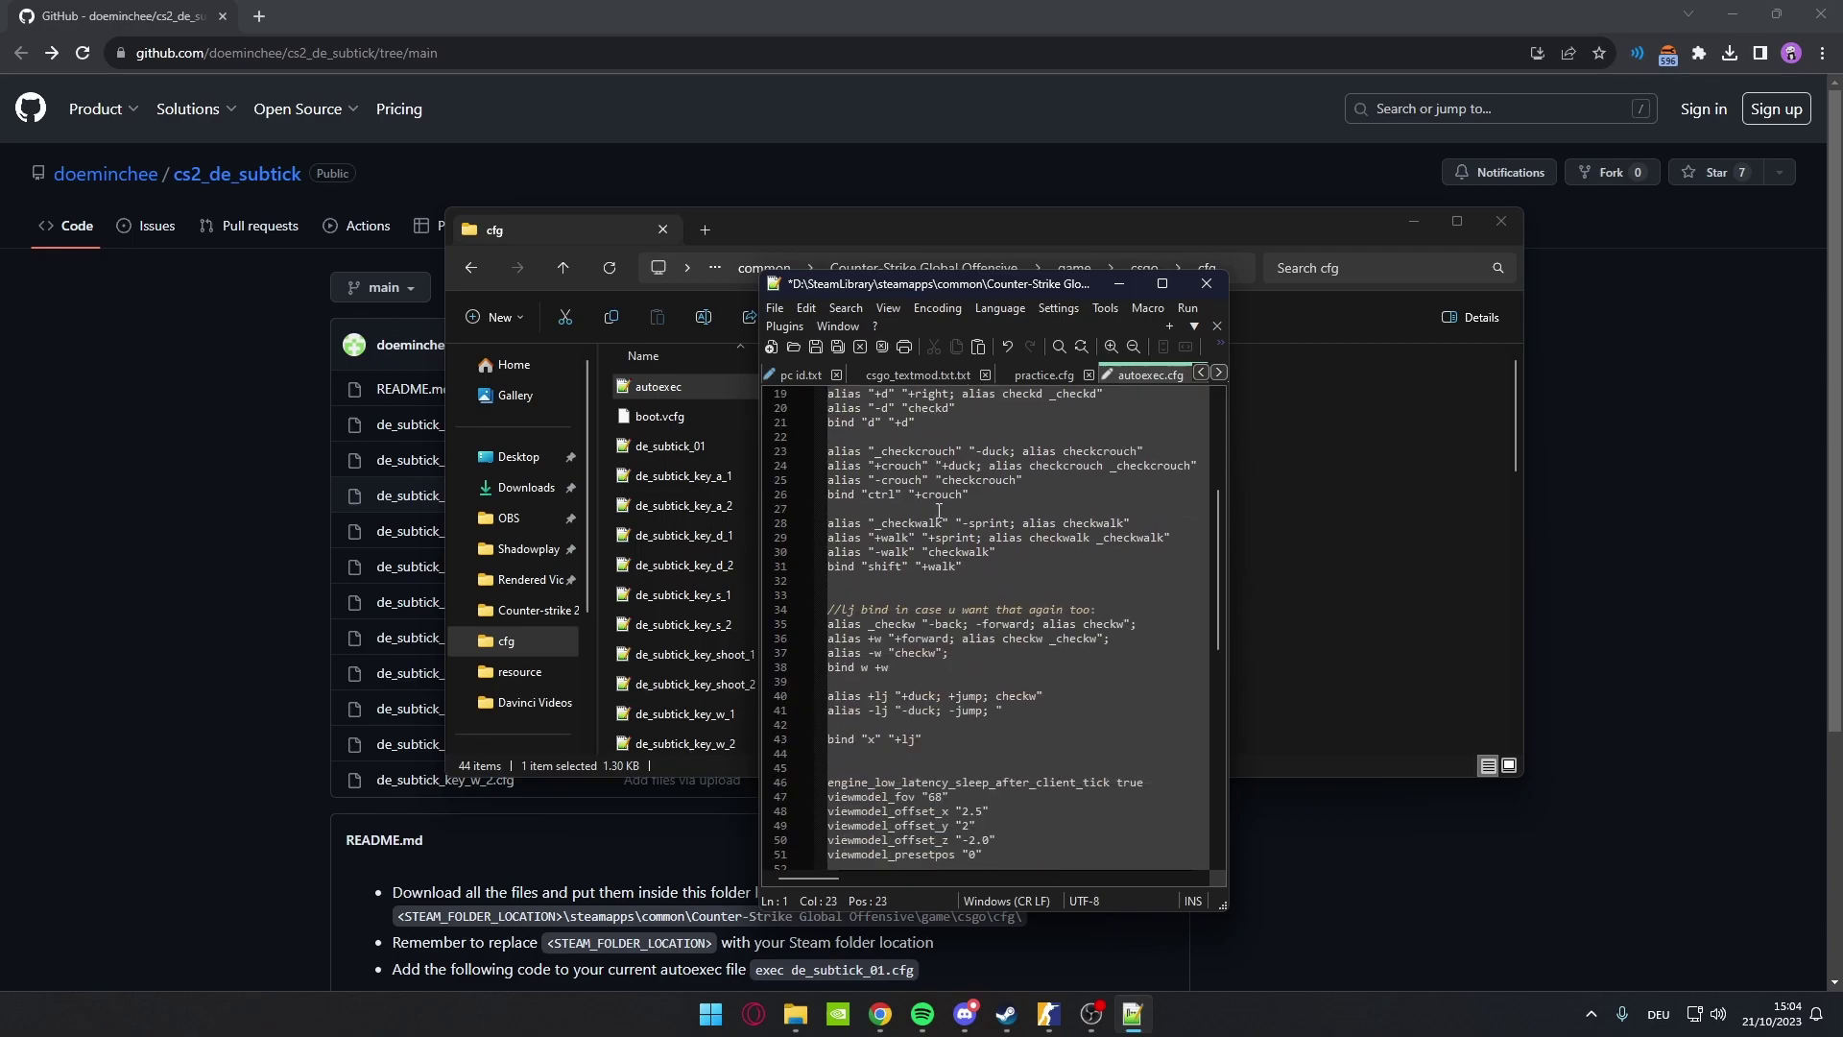
scroll(965, 403, "down", 3)
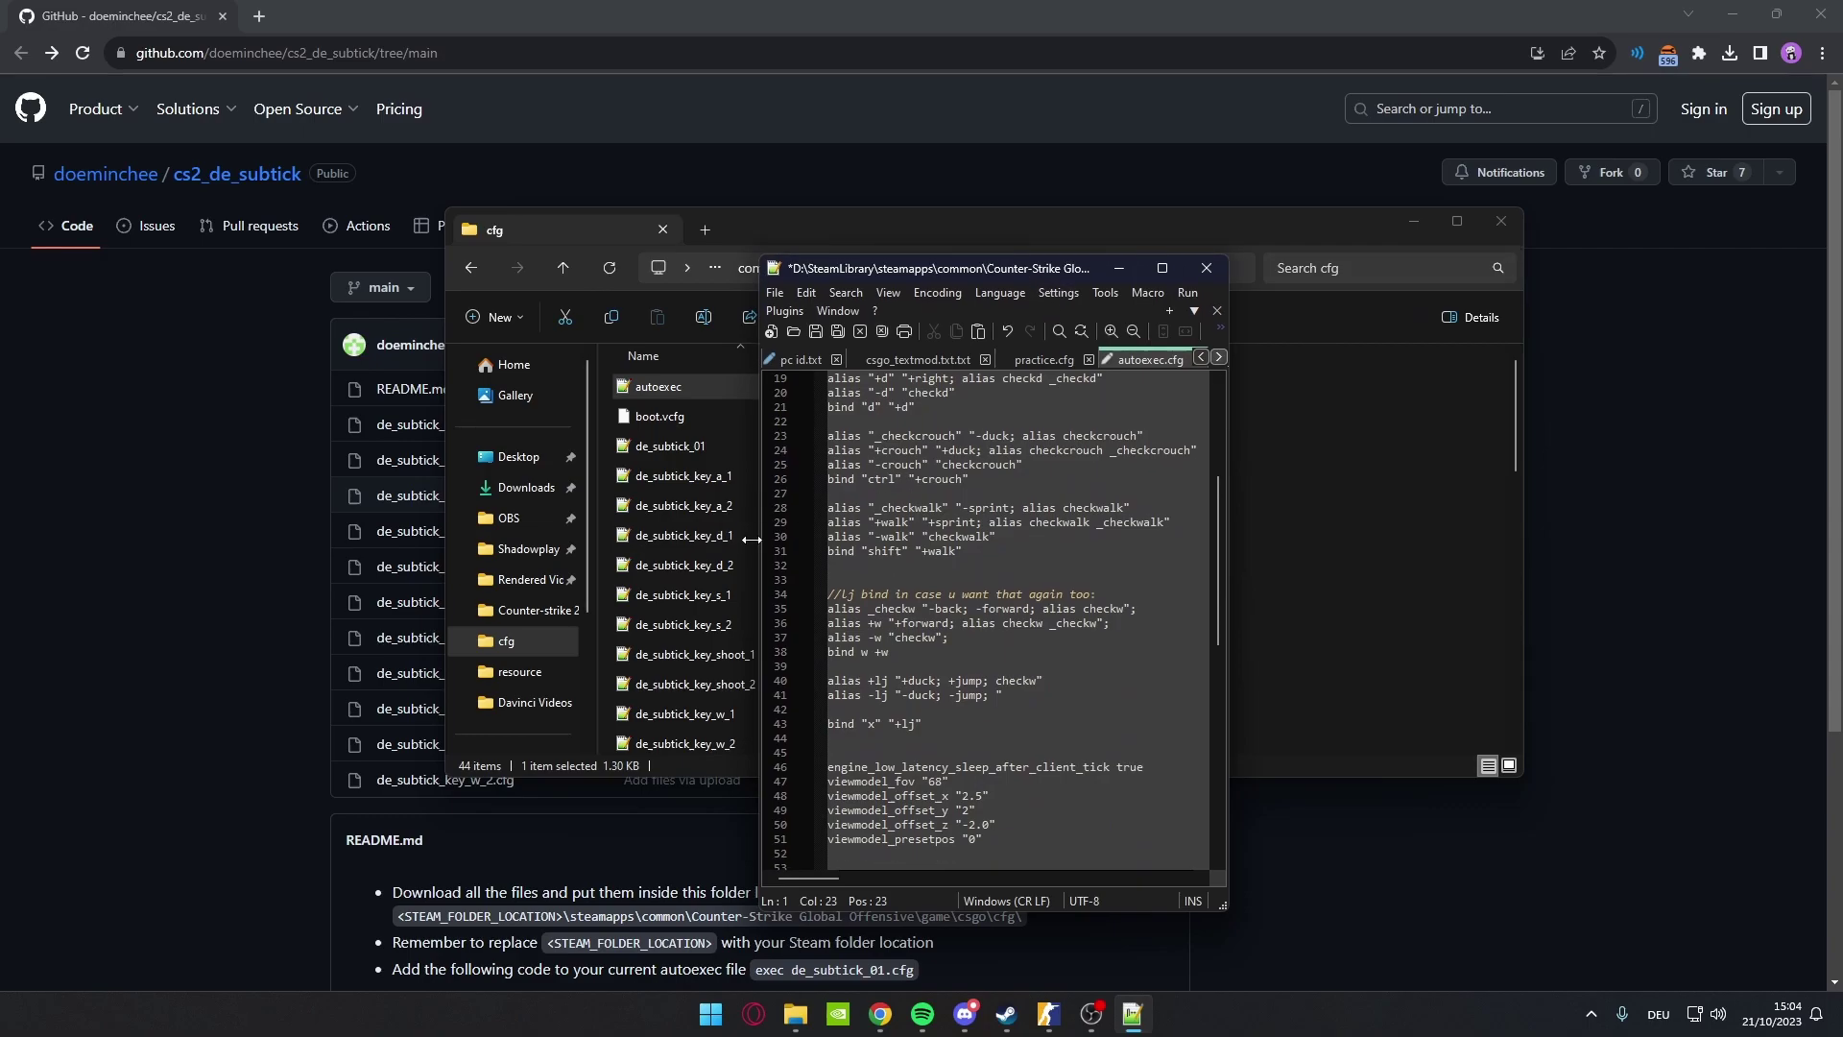
Step: Switch between the cfg folder and Notepad++, ending with the cfg folder on top
left_click(685, 535)
scroll(864, 577, "down", 3)
scroll(748, 512, "up", 1)
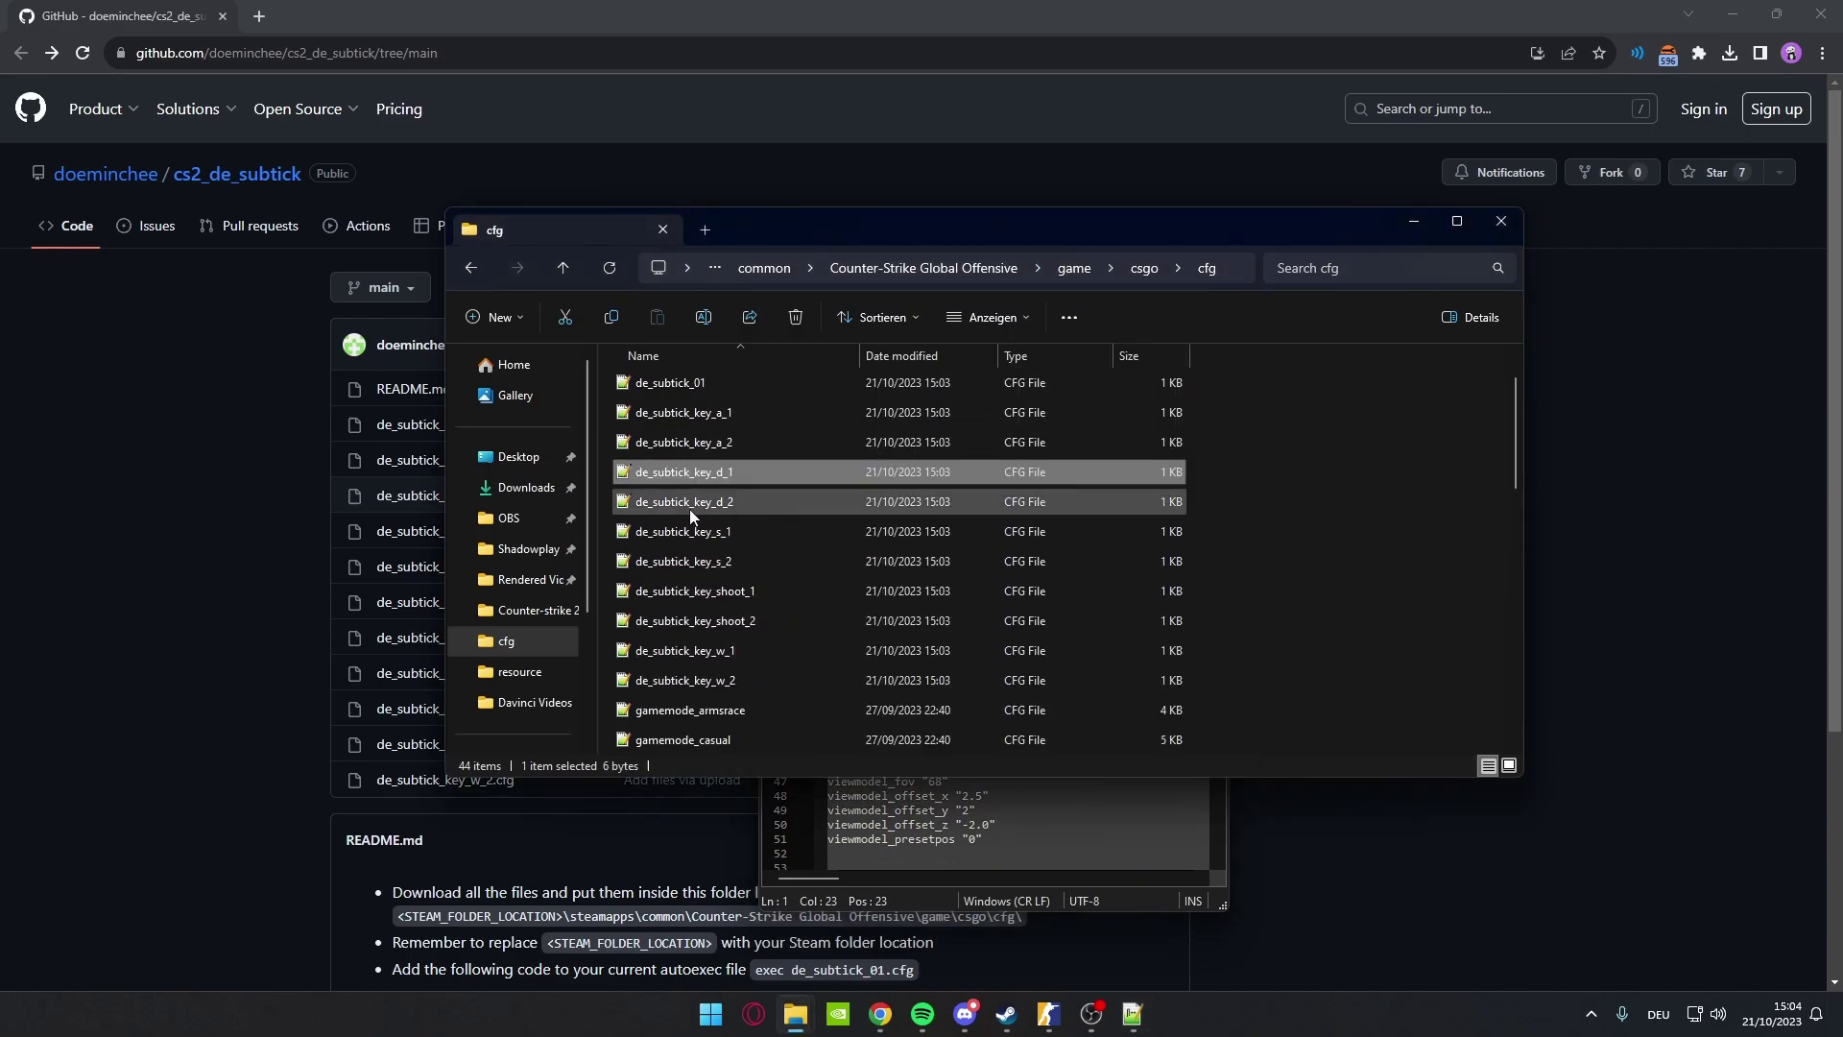
scroll(750, 606, "down", 1)
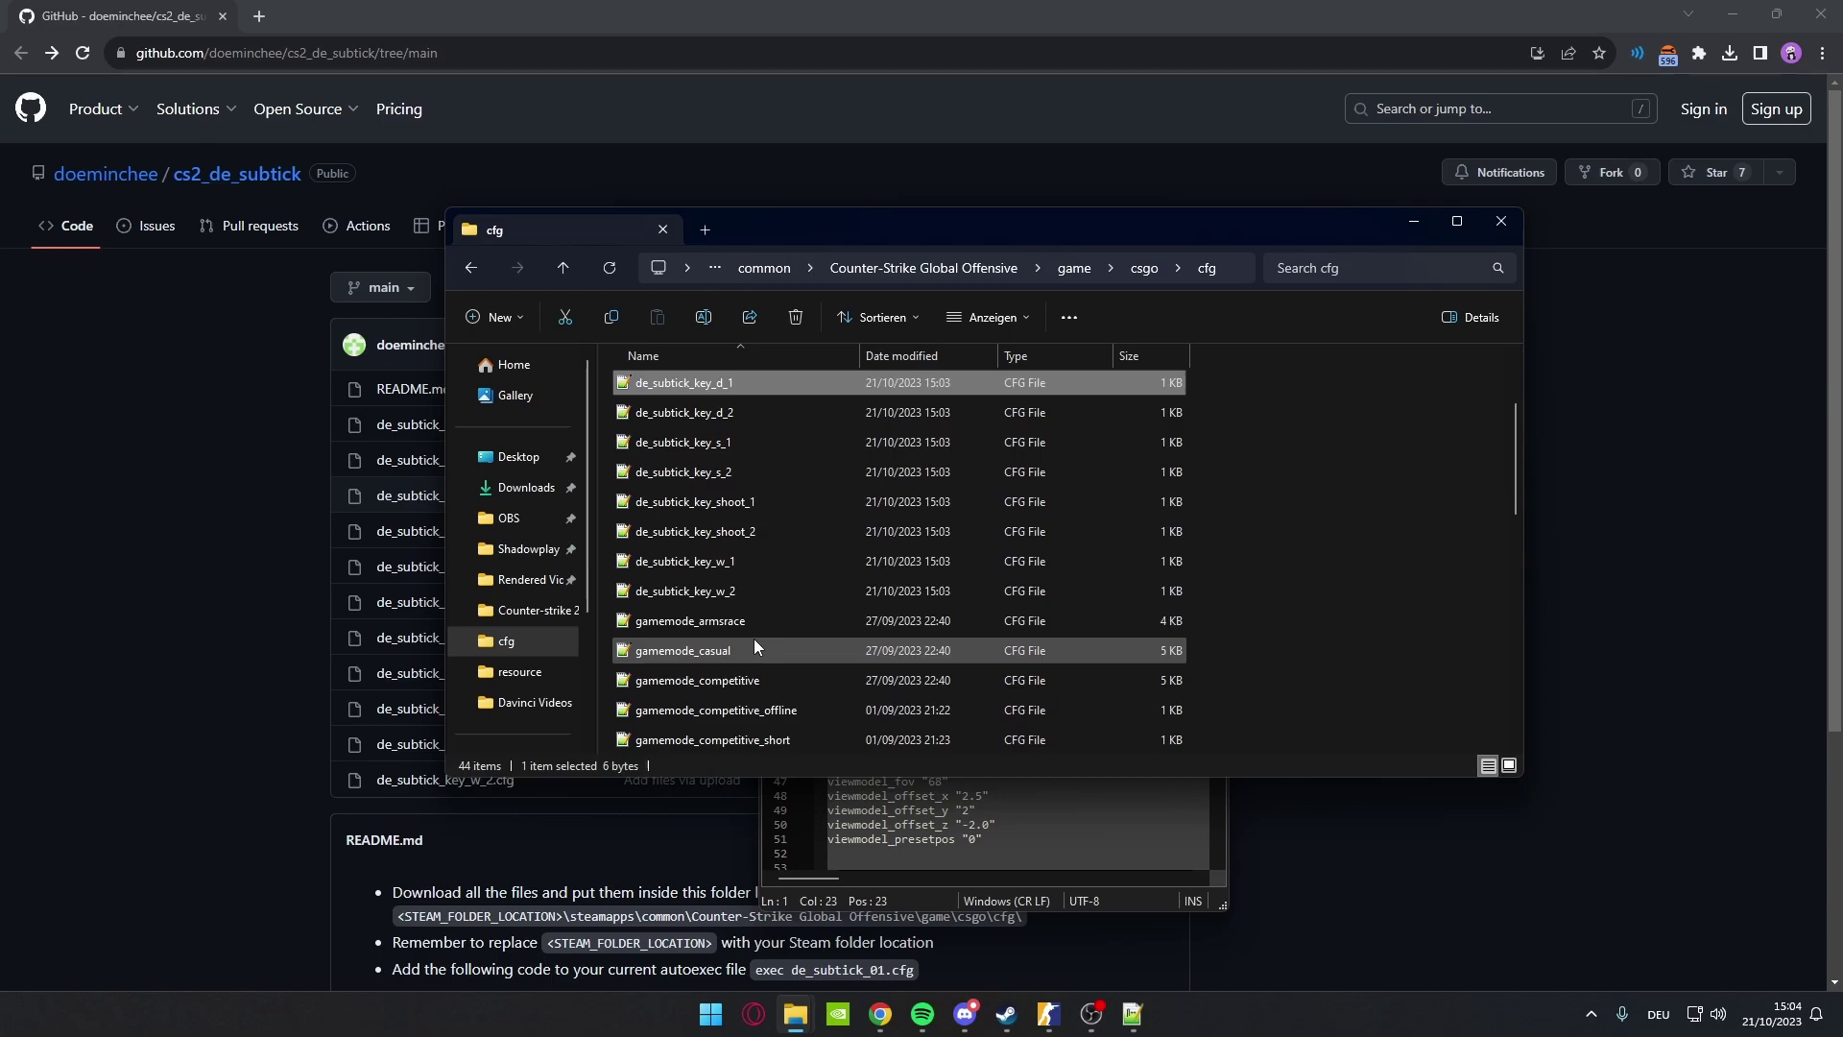
scroll(901, 600, "up", 1)
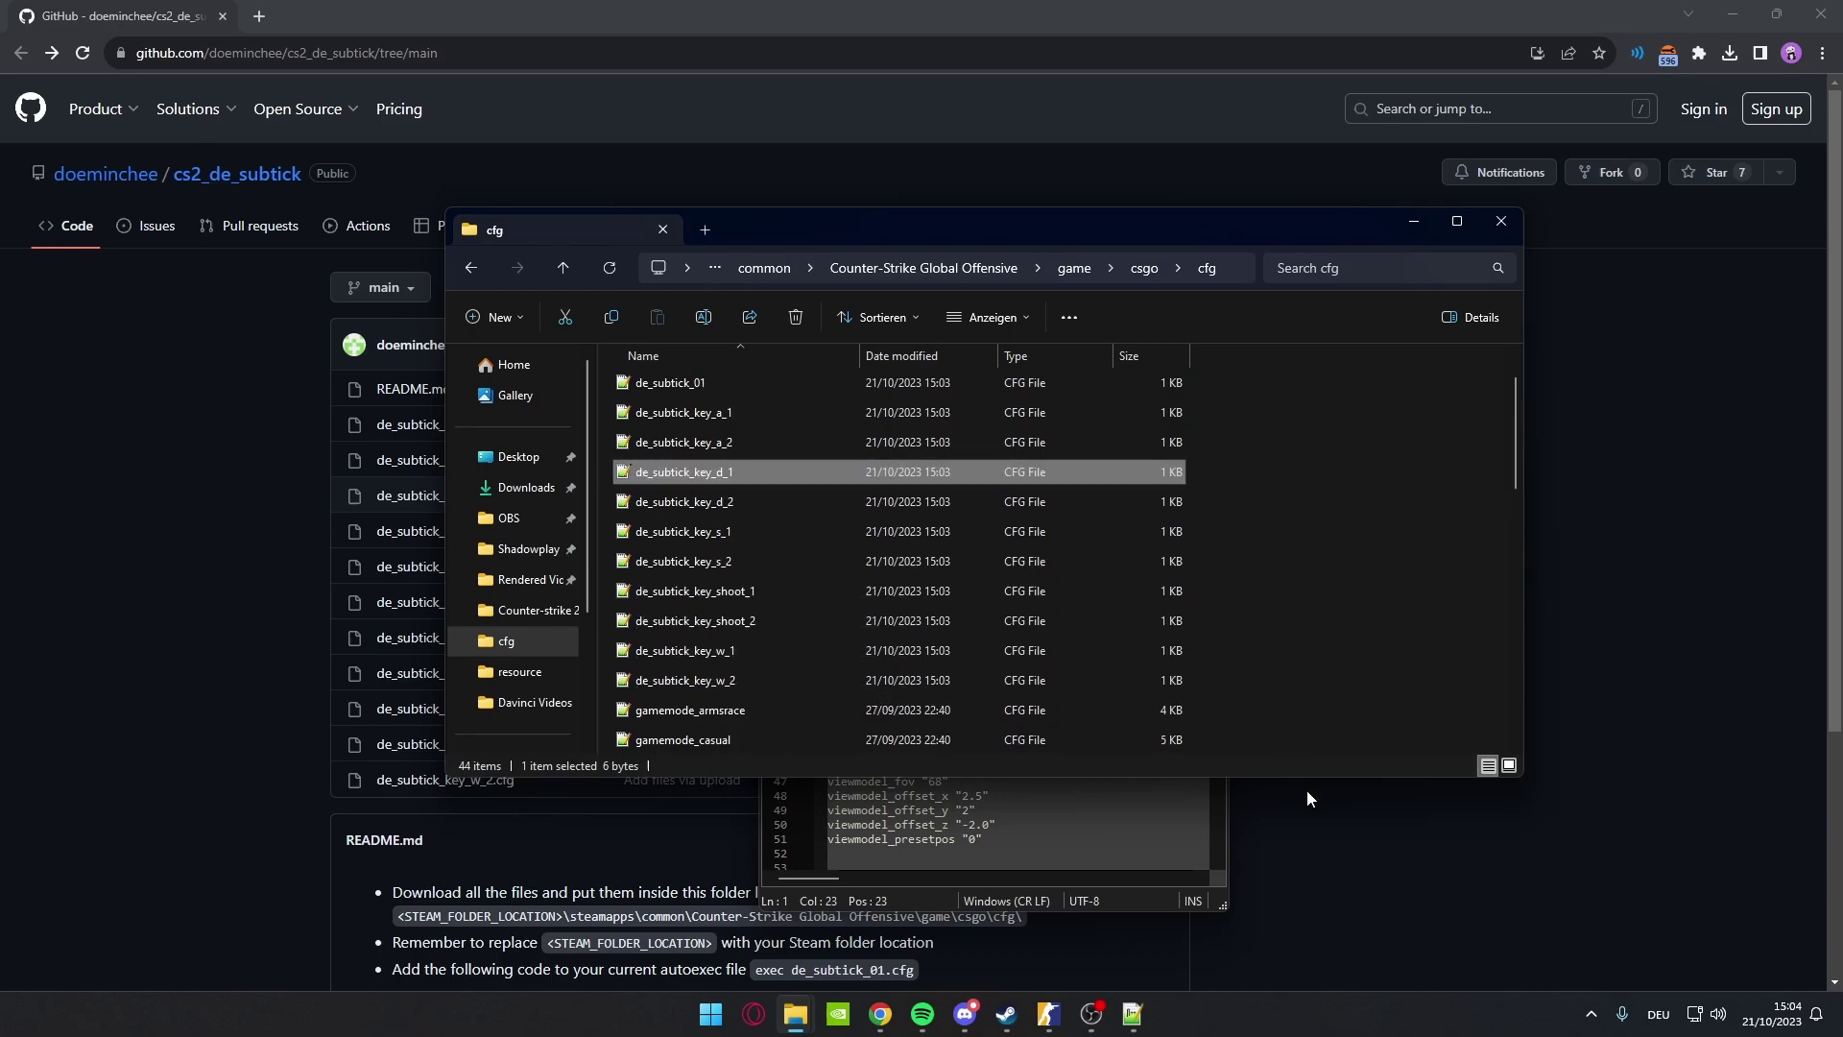
left_click(1070, 849)
scroll(1068, 648, "up", 1)
left_click(861, 475)
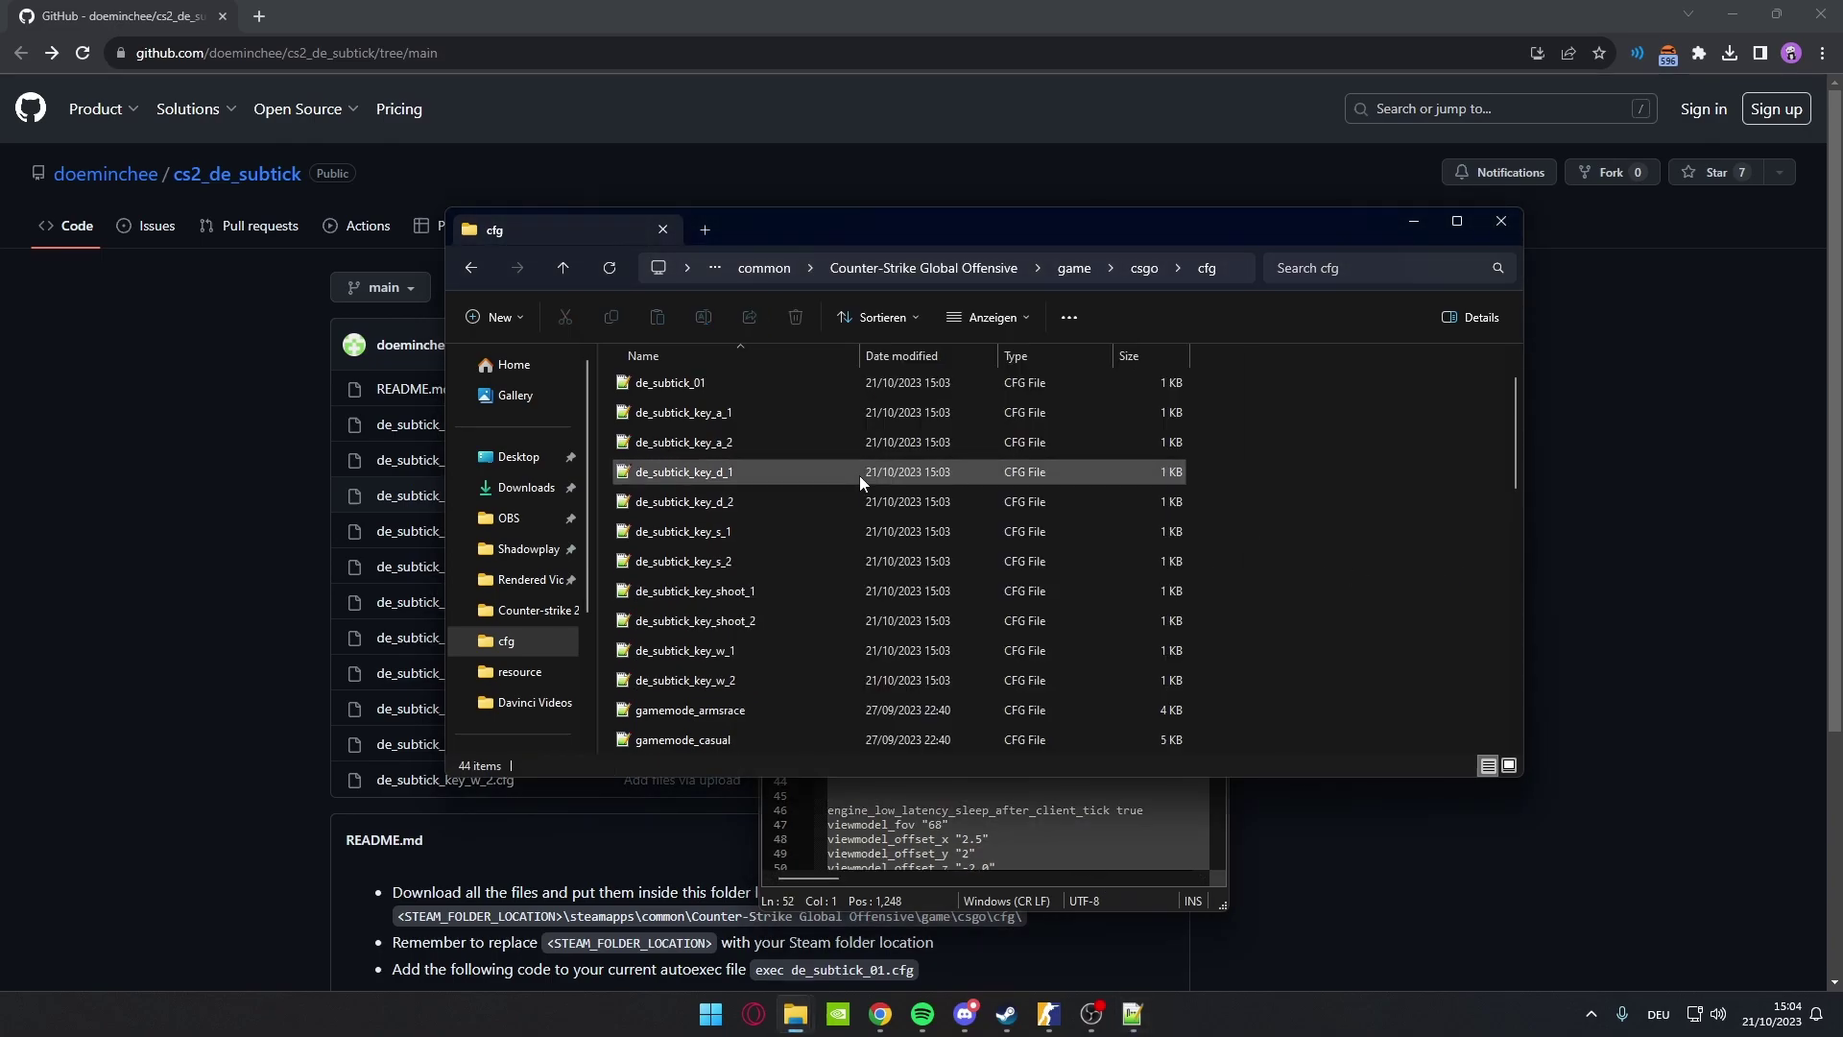
scroll(748, 476, "up", 2)
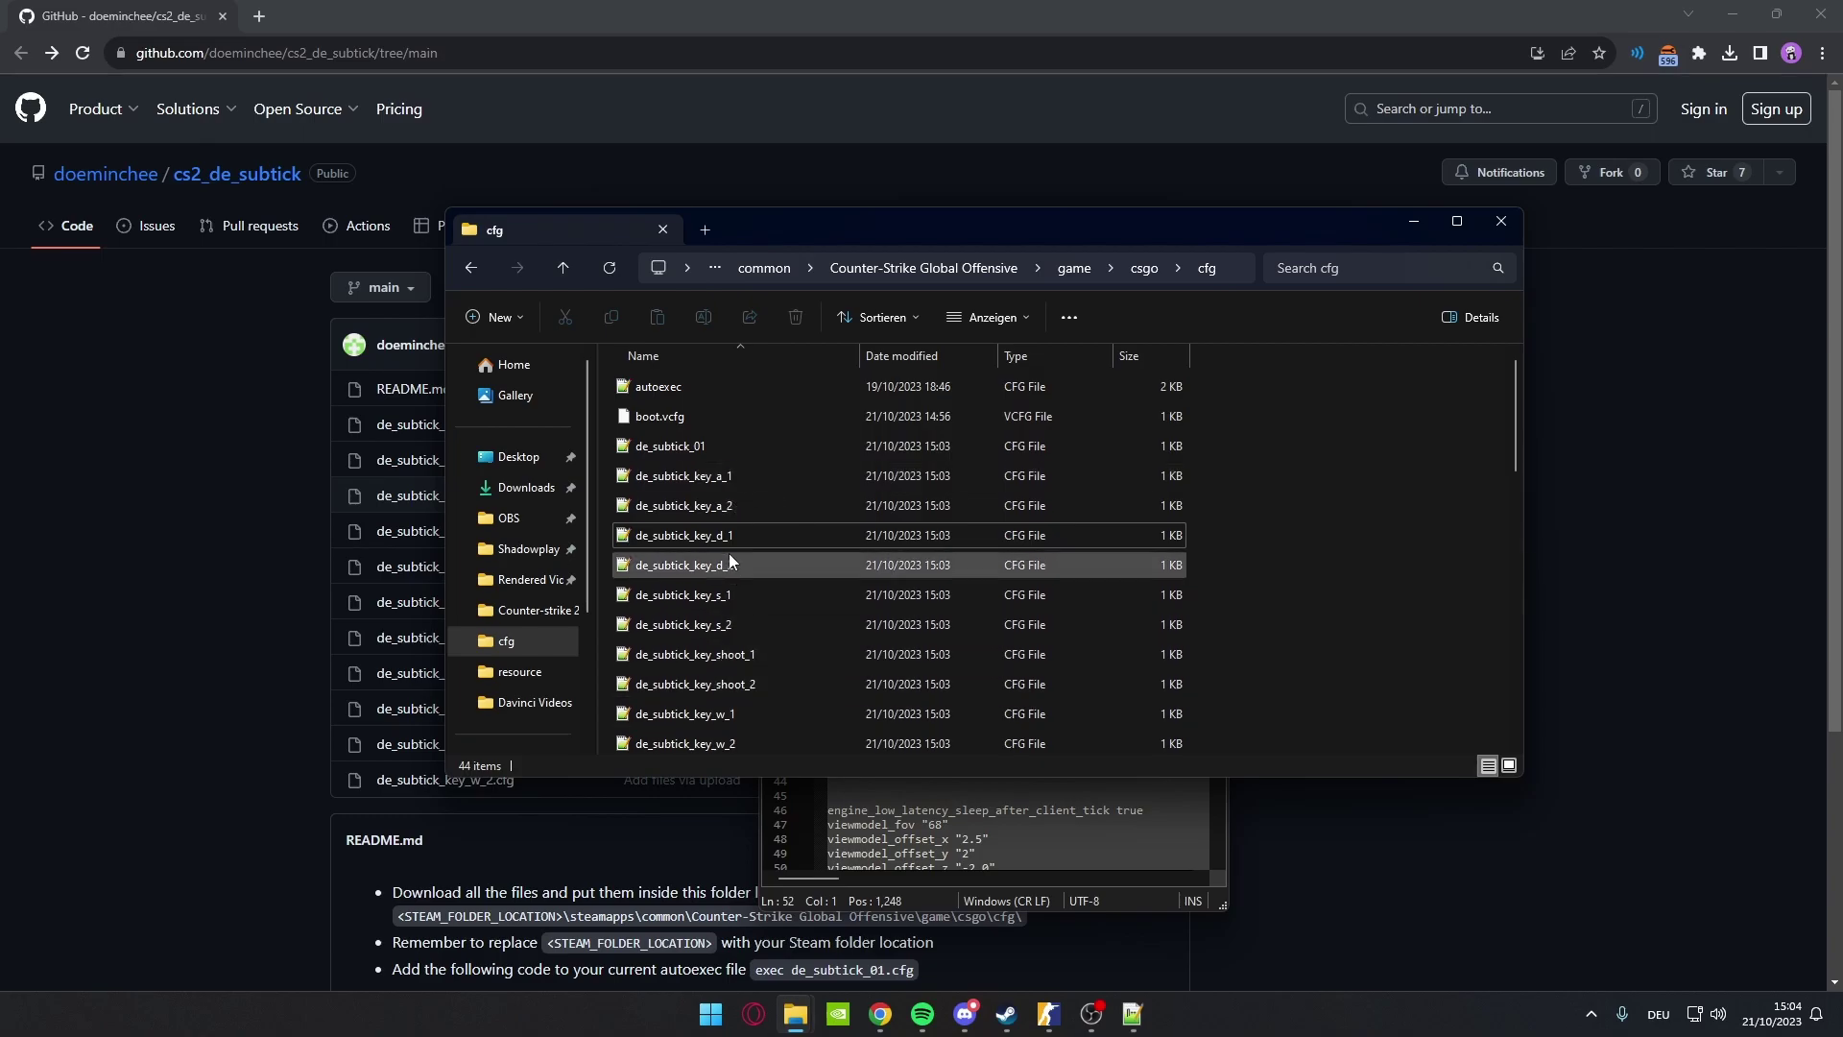
Step: Load de_subtick_01.cfg, review its duck-jump binding lines, then switch to autoexec.cfg
double_click(670, 445)
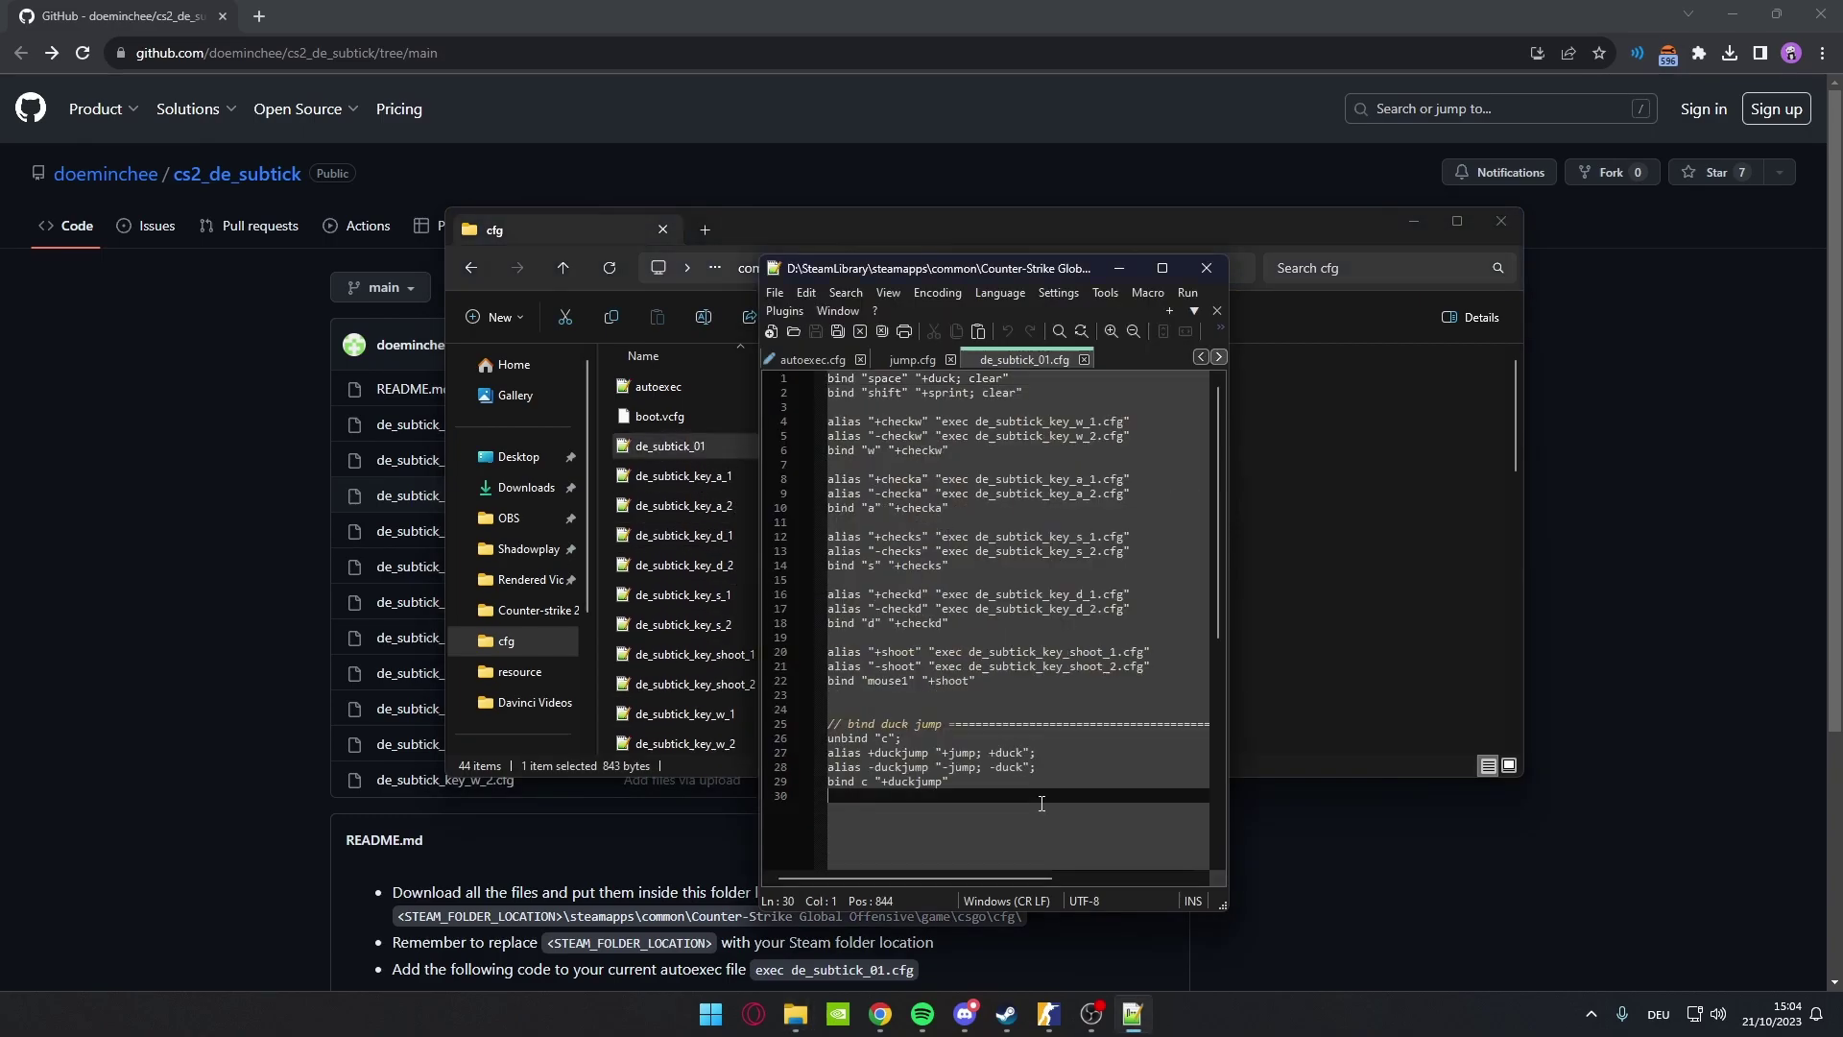
mouse_move(951, 782)
left_mouse_down()
mouse_move(919, 785)
mouse_move(788, 707)
left_mouse_up()
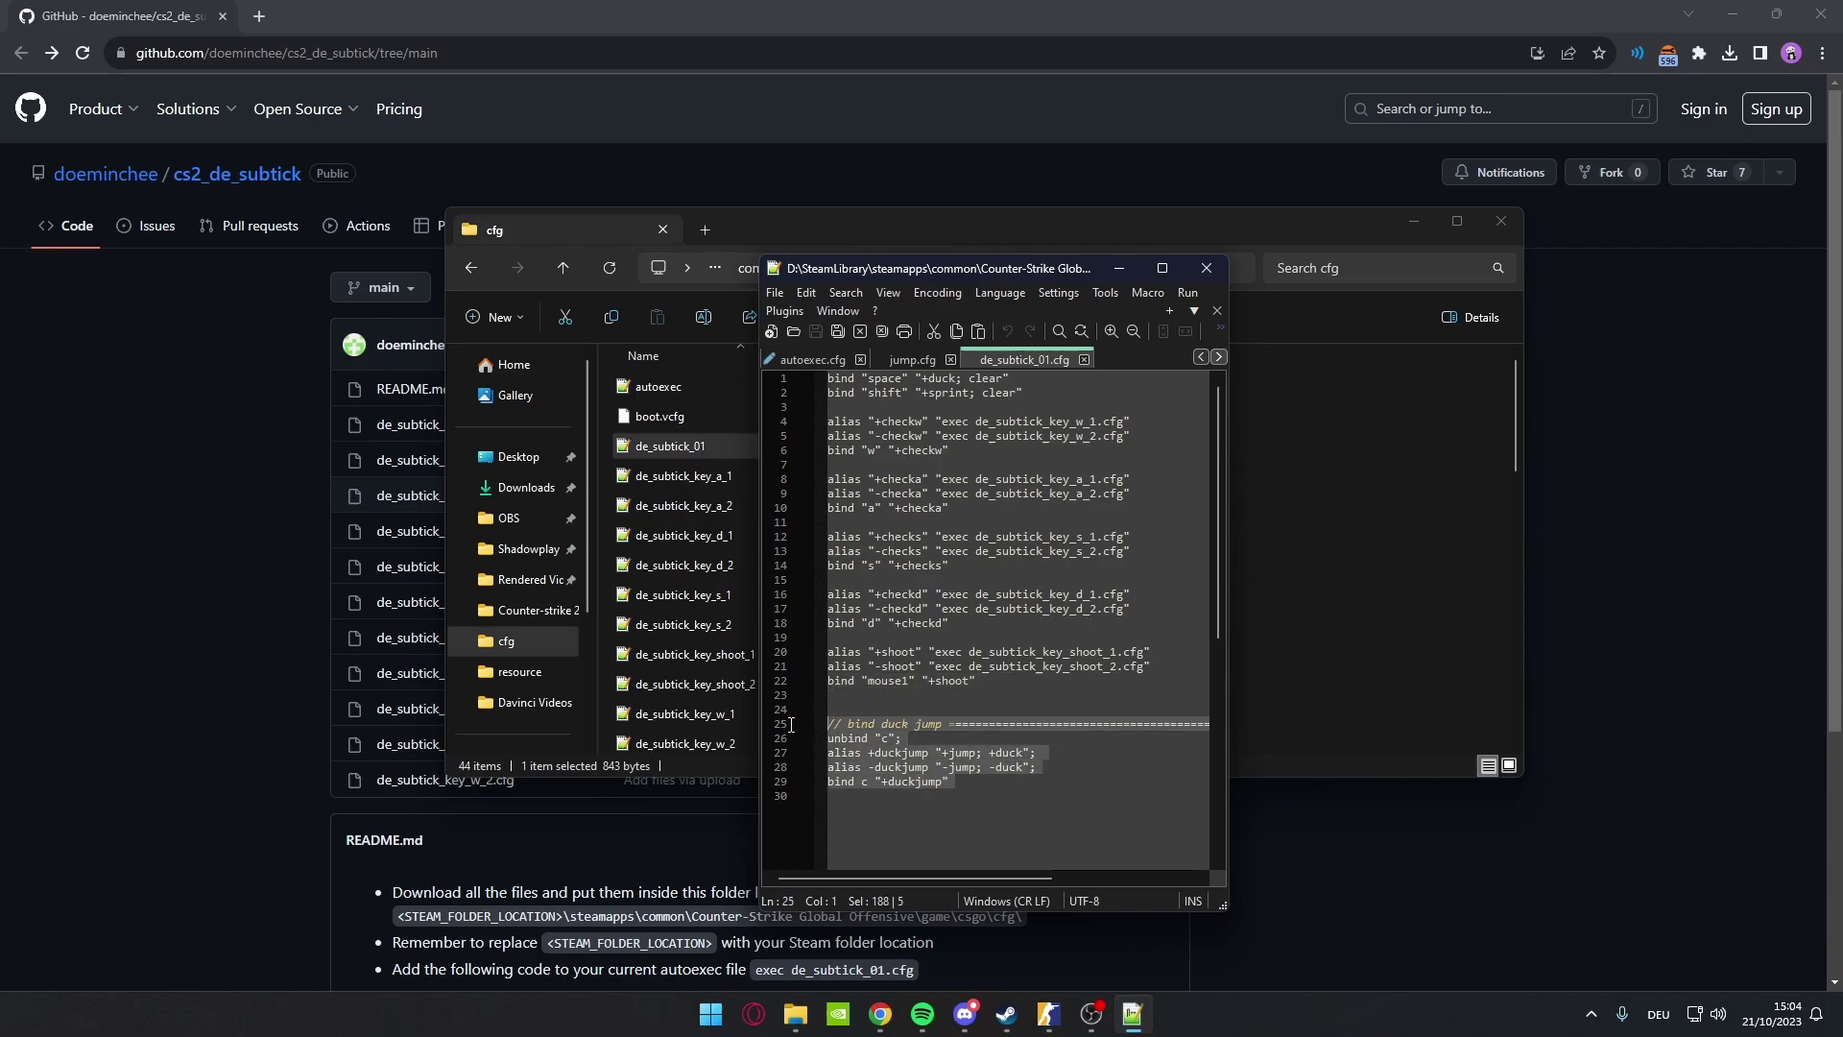
left_click(979, 776)
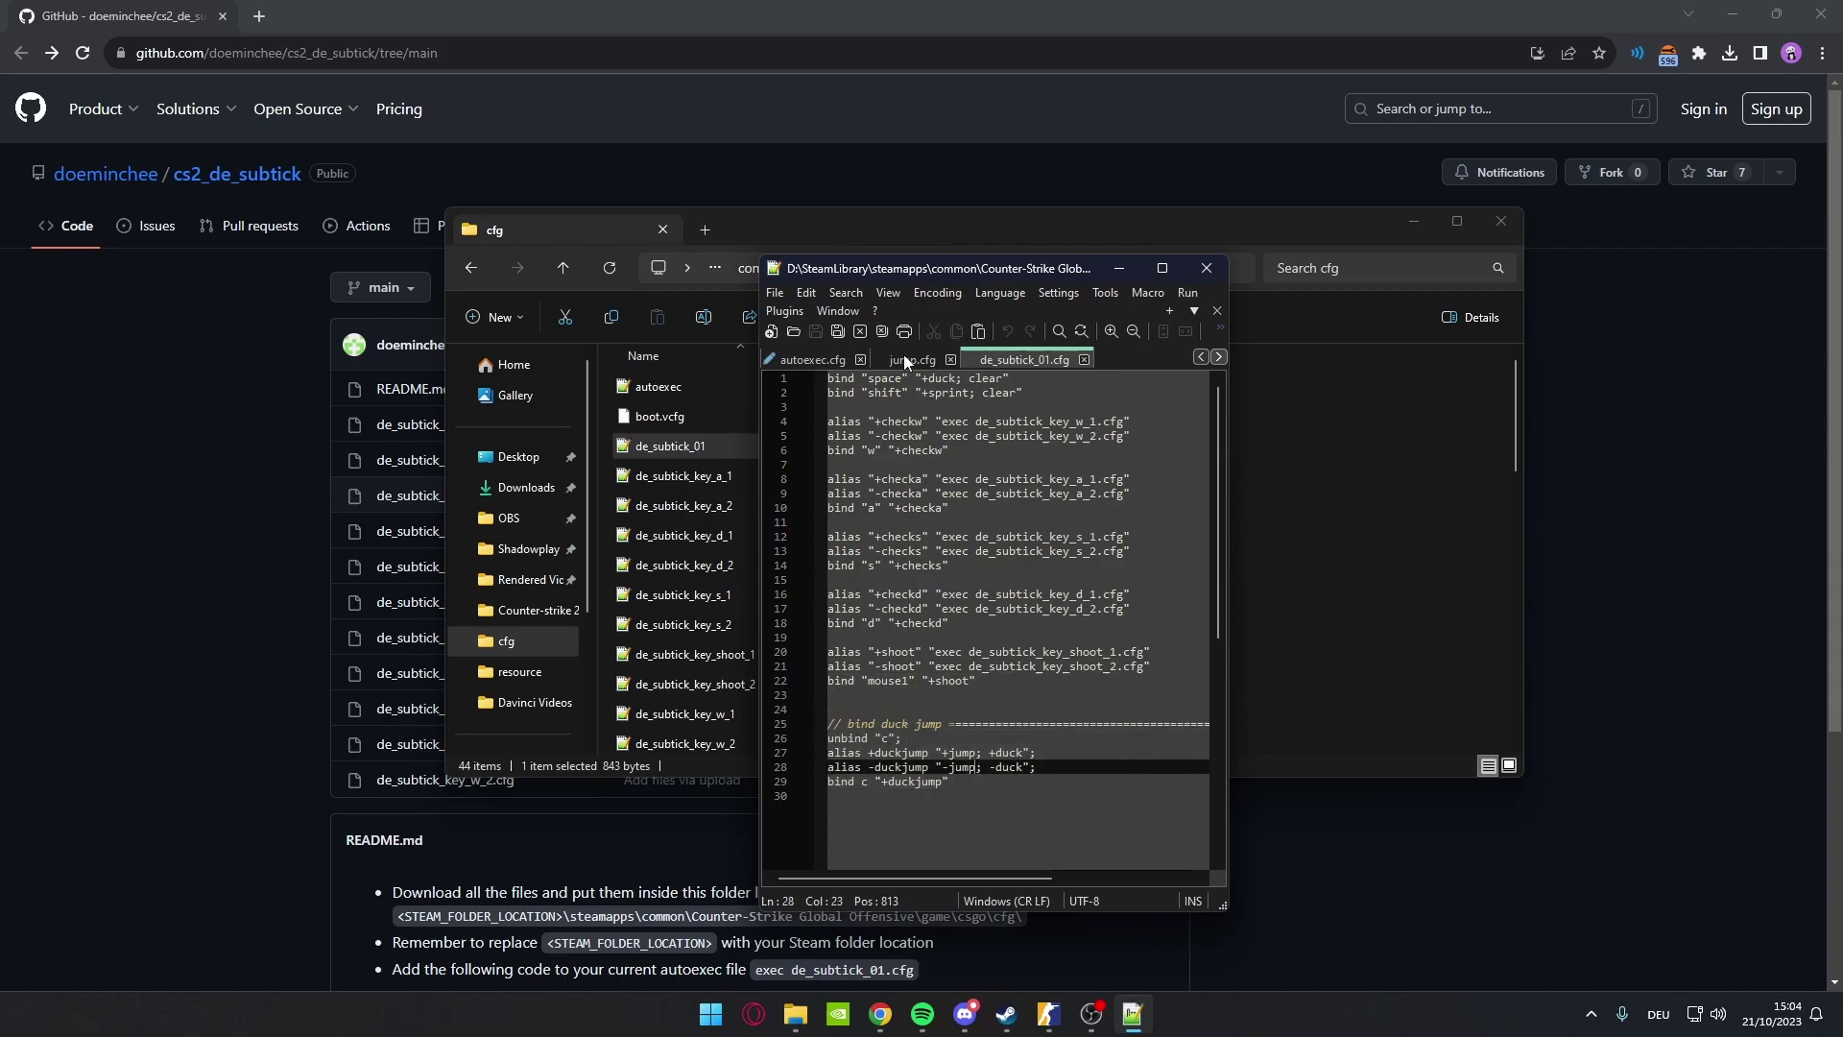
left_click(828, 360)
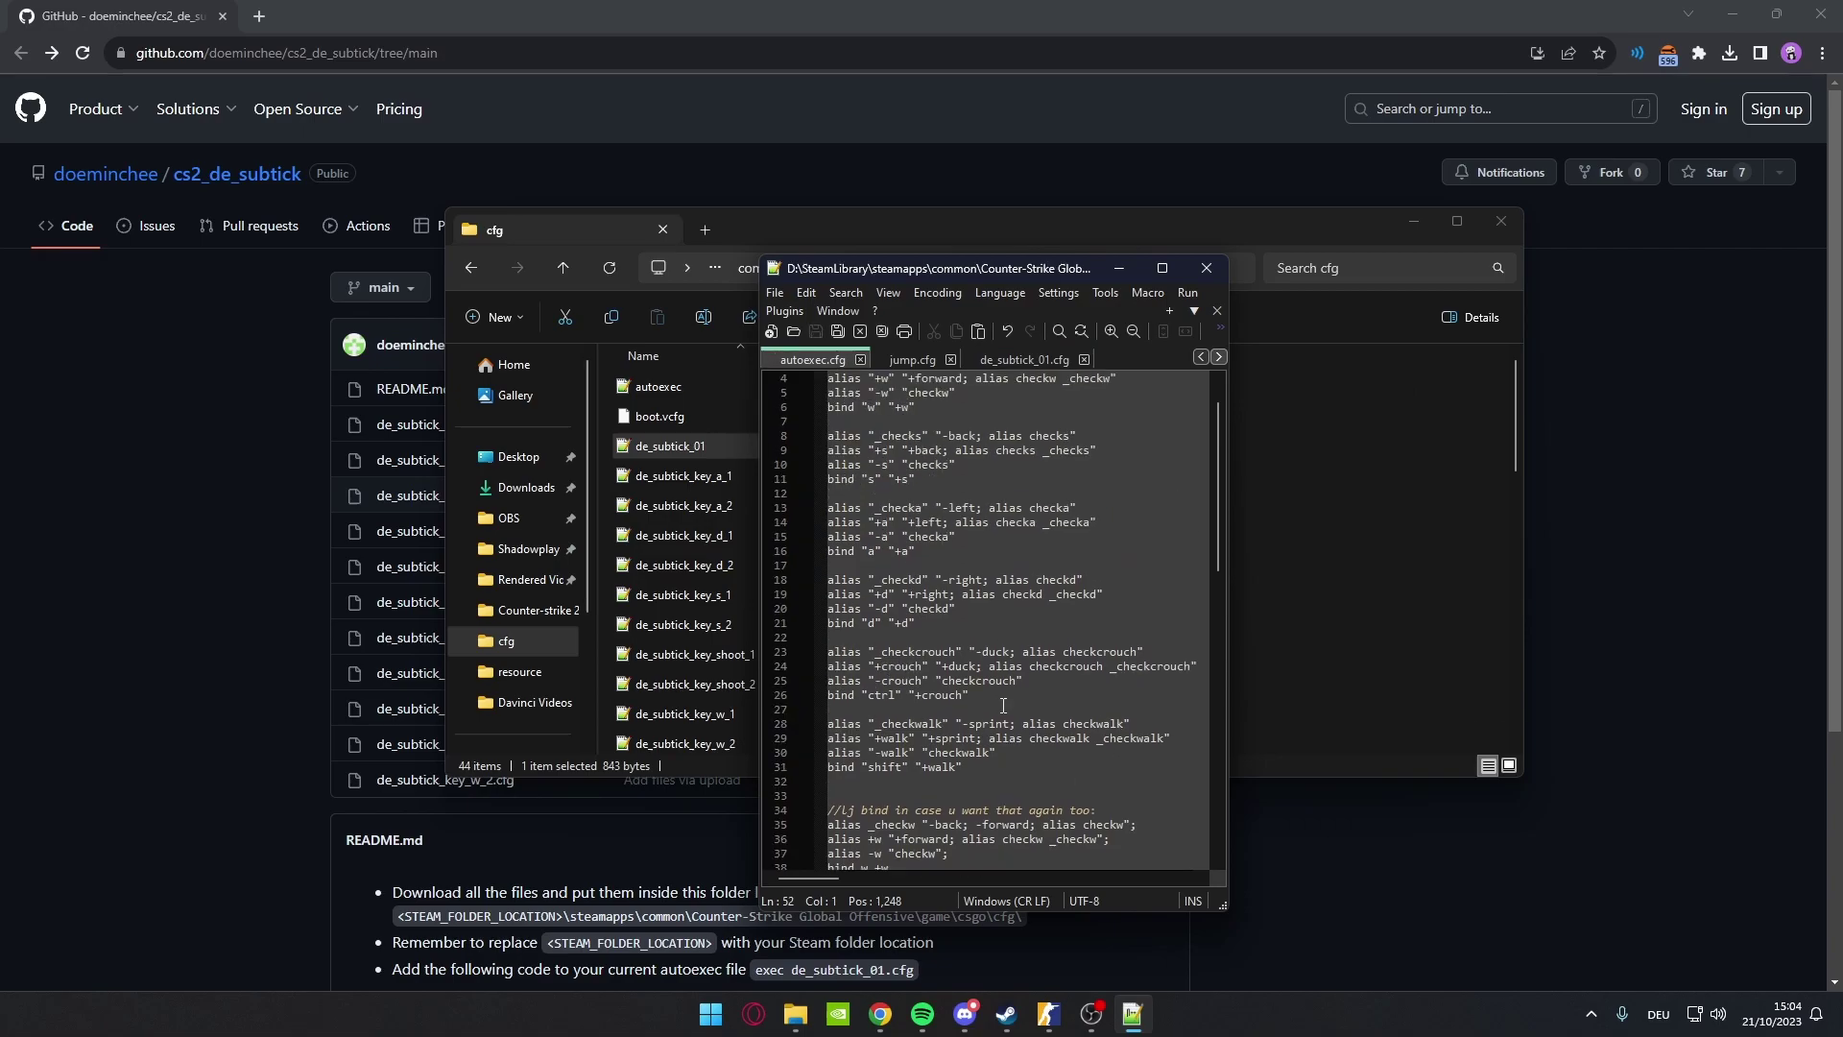
scroll(1009, 706, "up", 1)
Step: Back in CS2, run 'exec autoexec' in the console, then close the console and knife inspect
left_click(1091, 1014)
key("grave")
type("gamma")
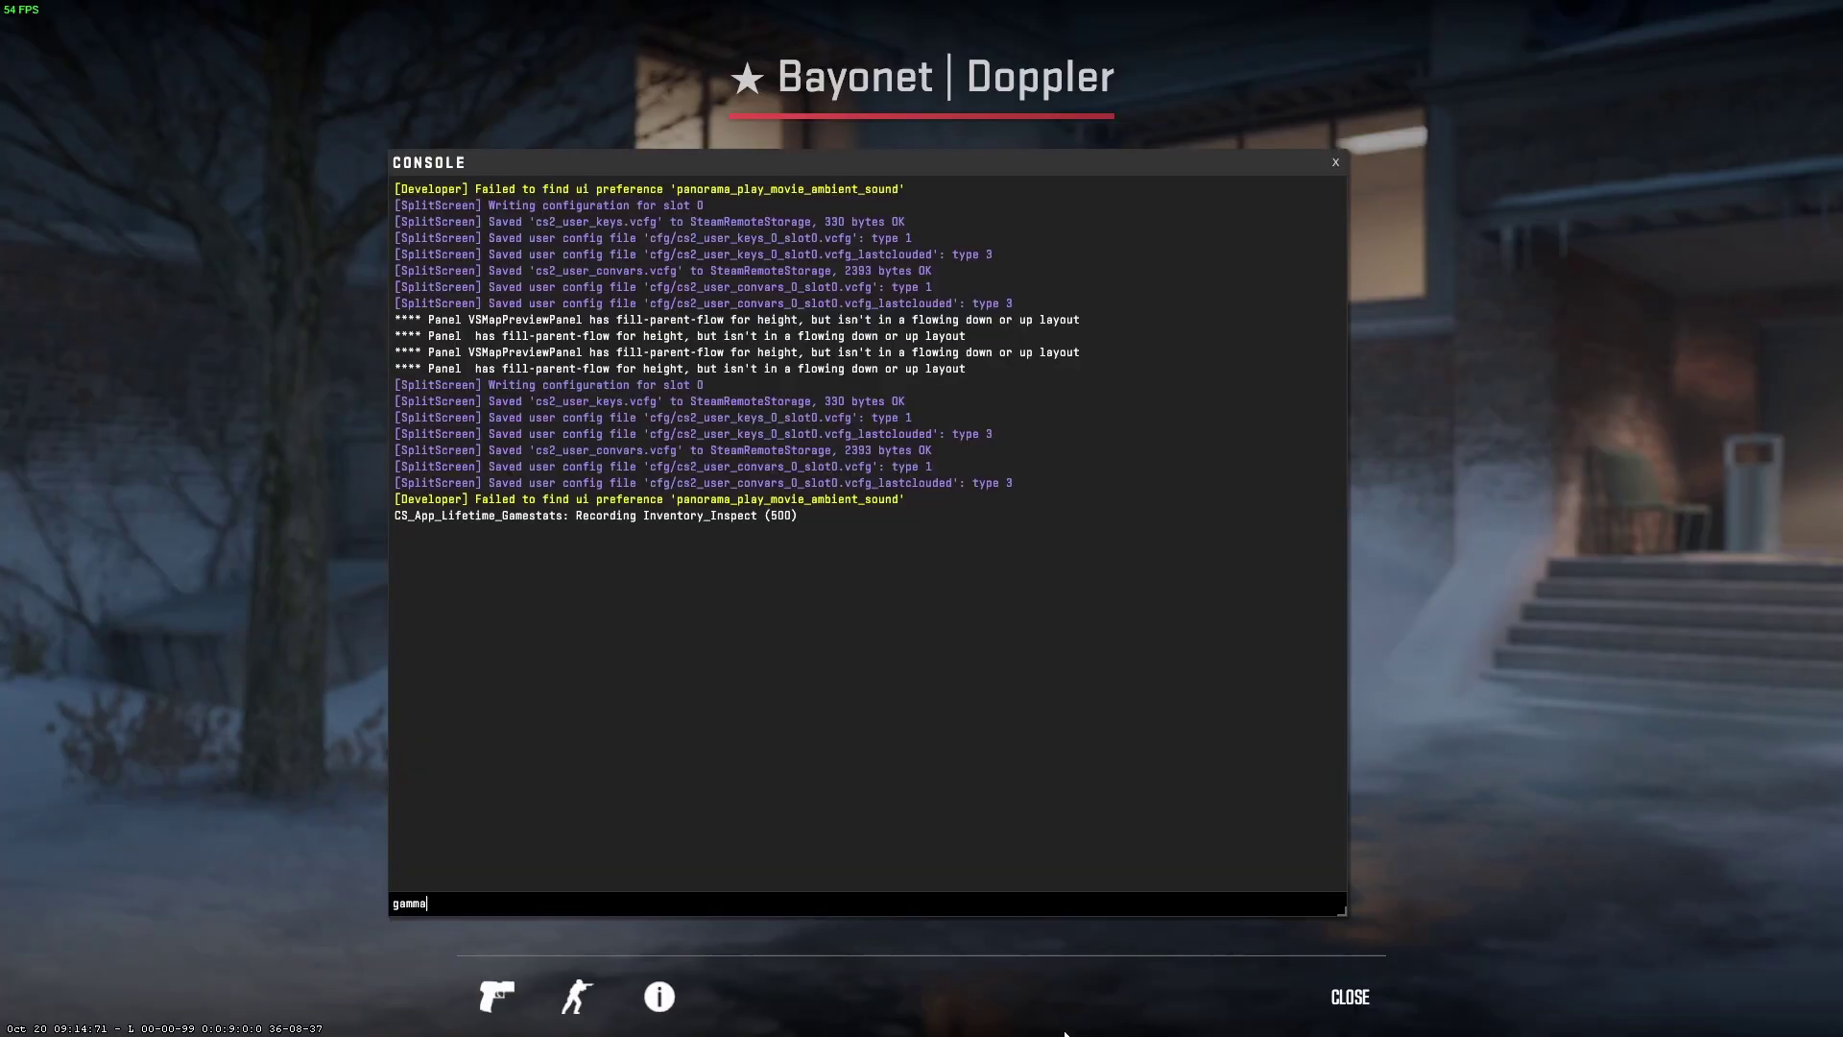
key("ctrl+a")
type("exec auto")
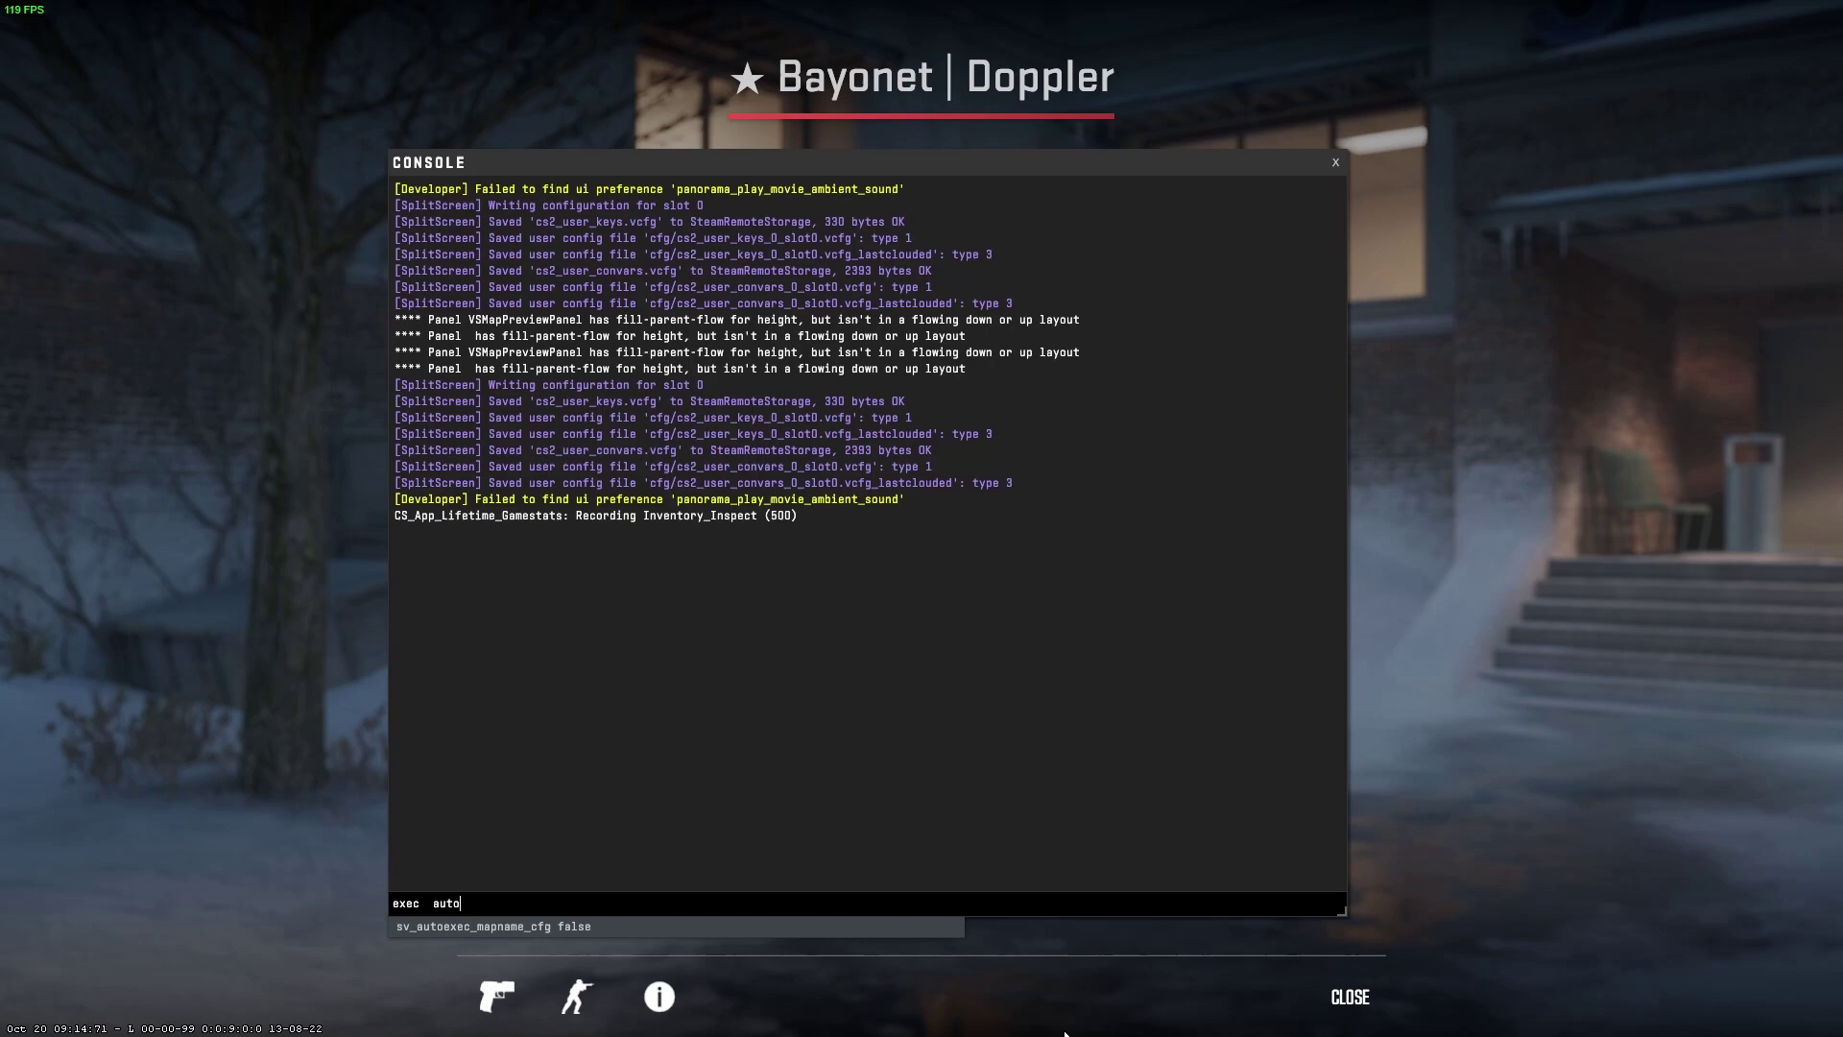
type("ec")
key("Return")
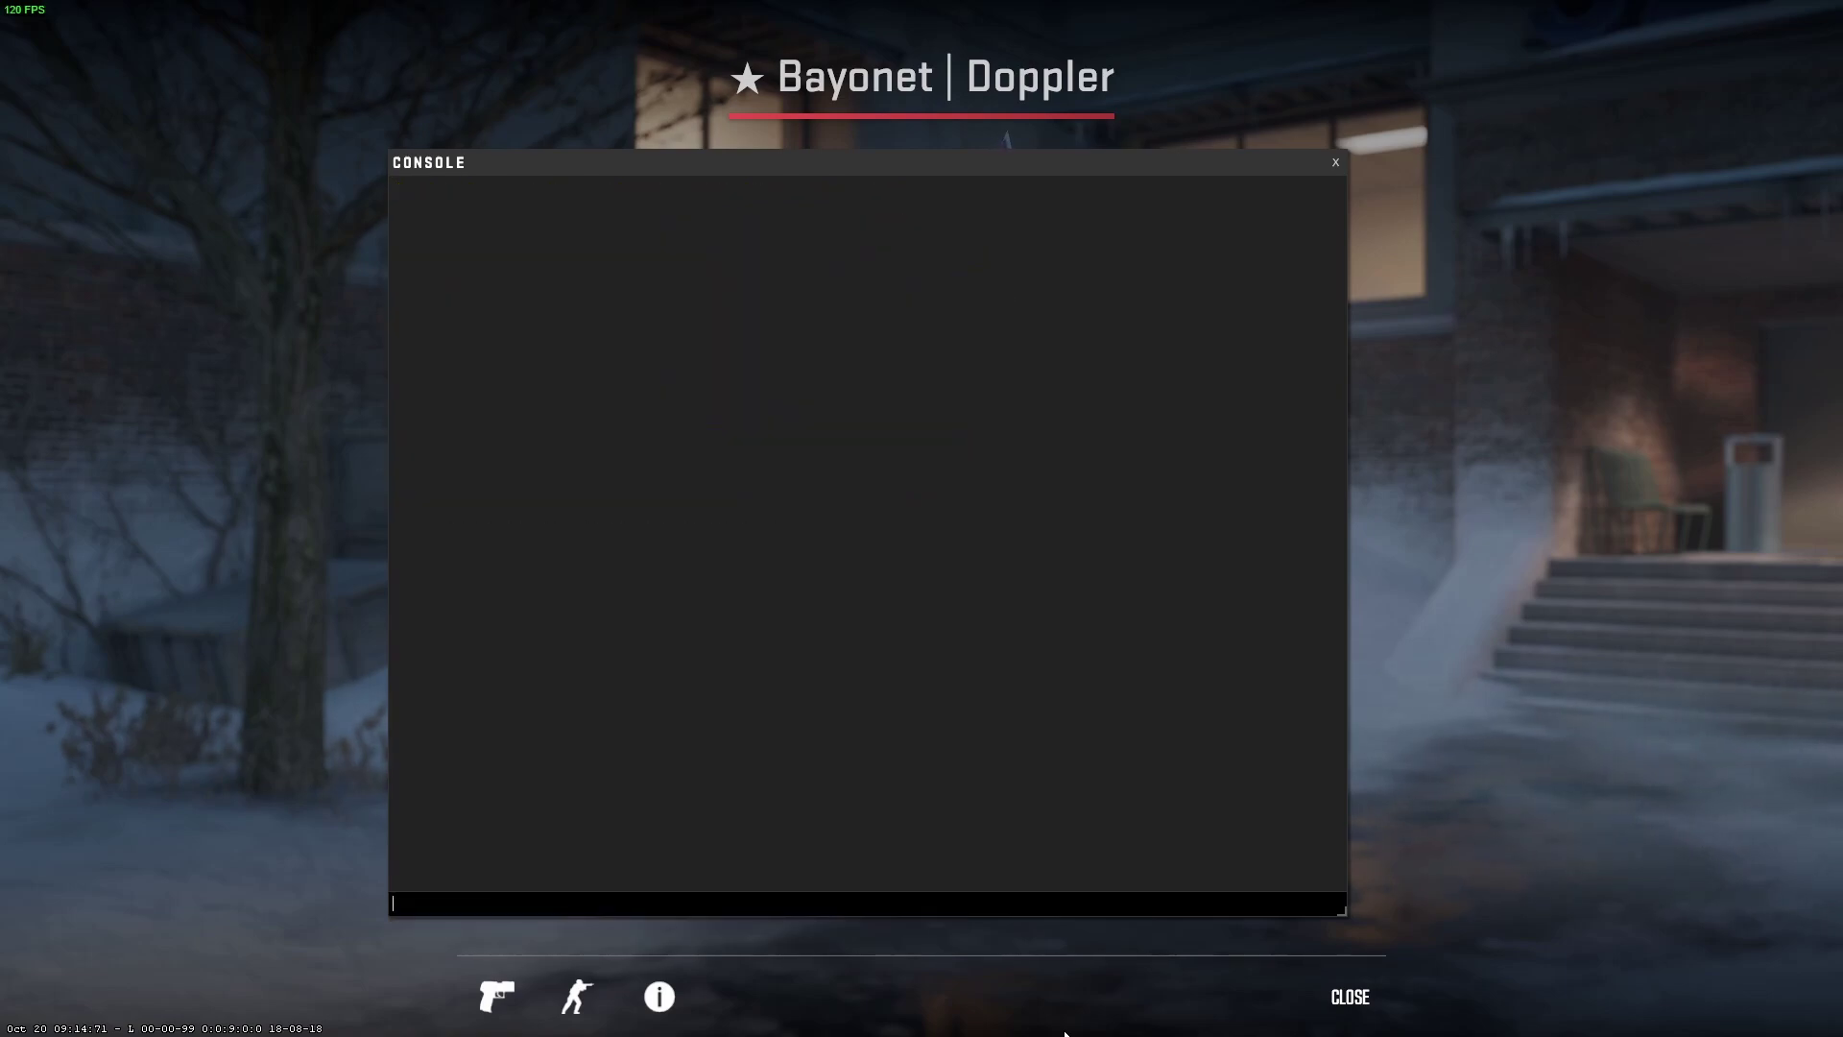
key("grave")
key("Escape")
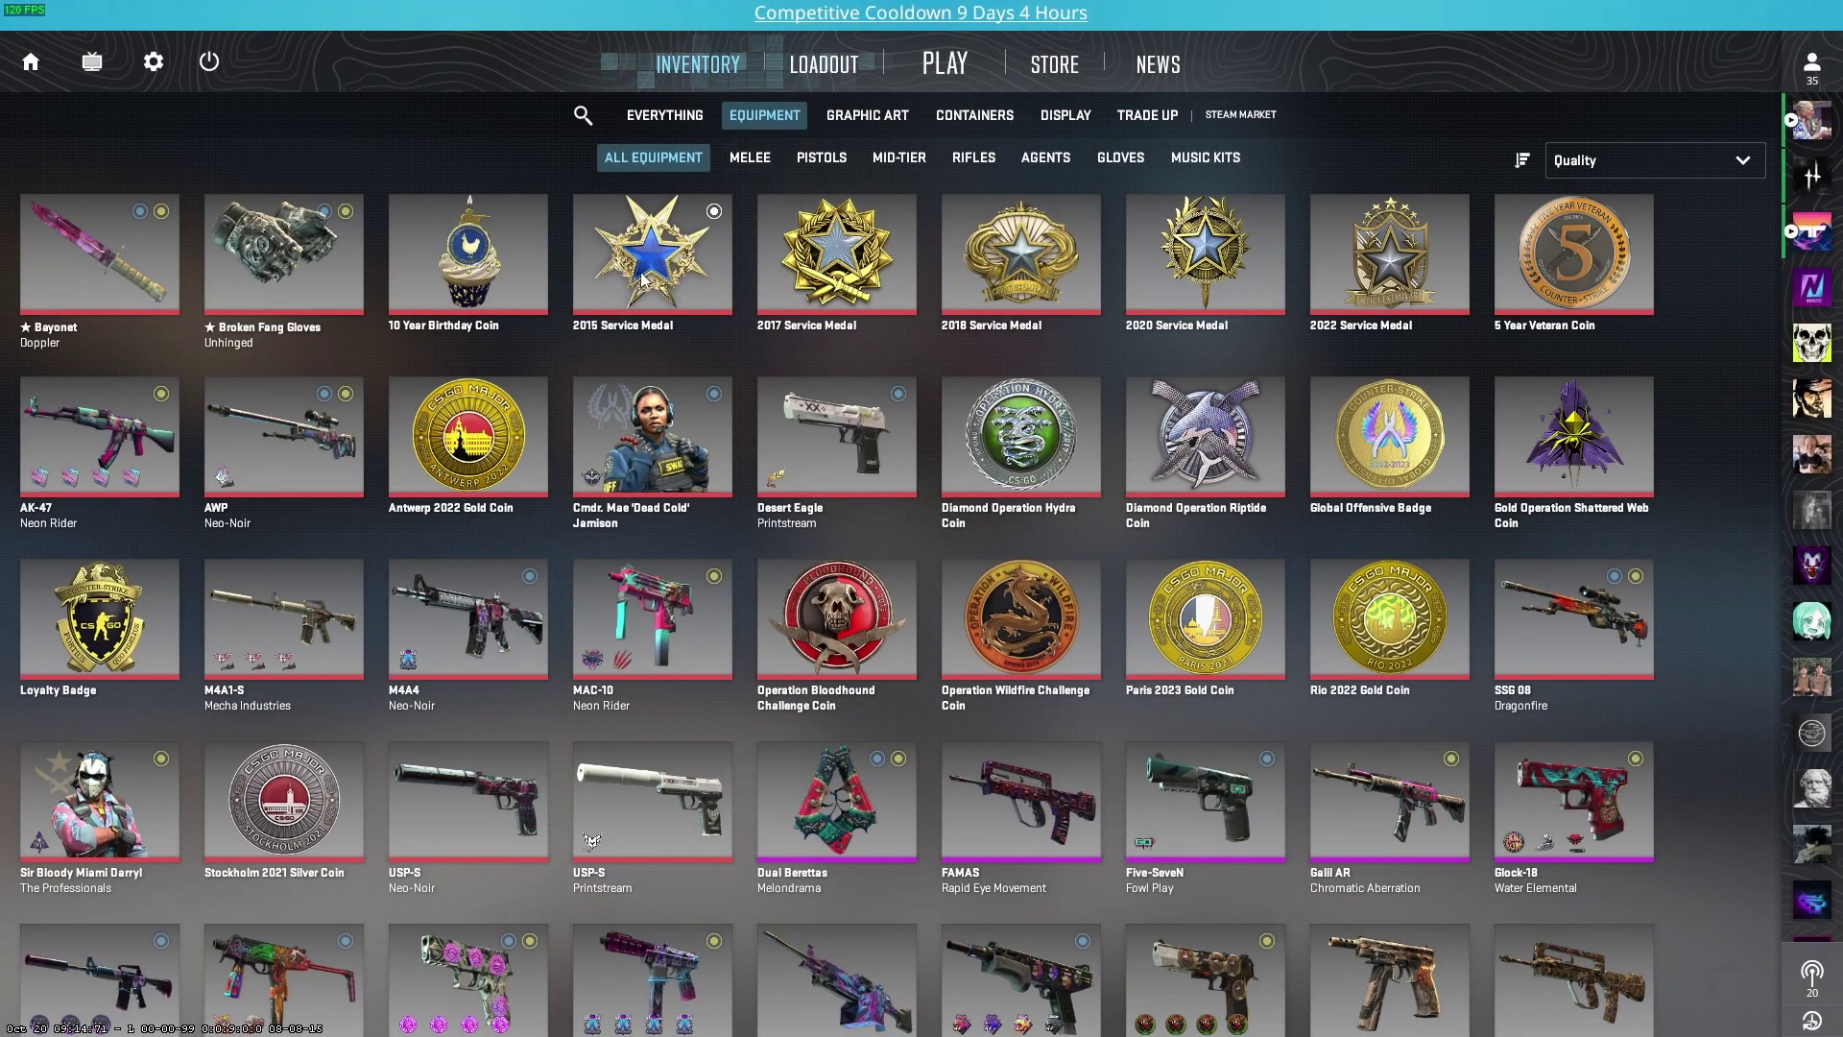